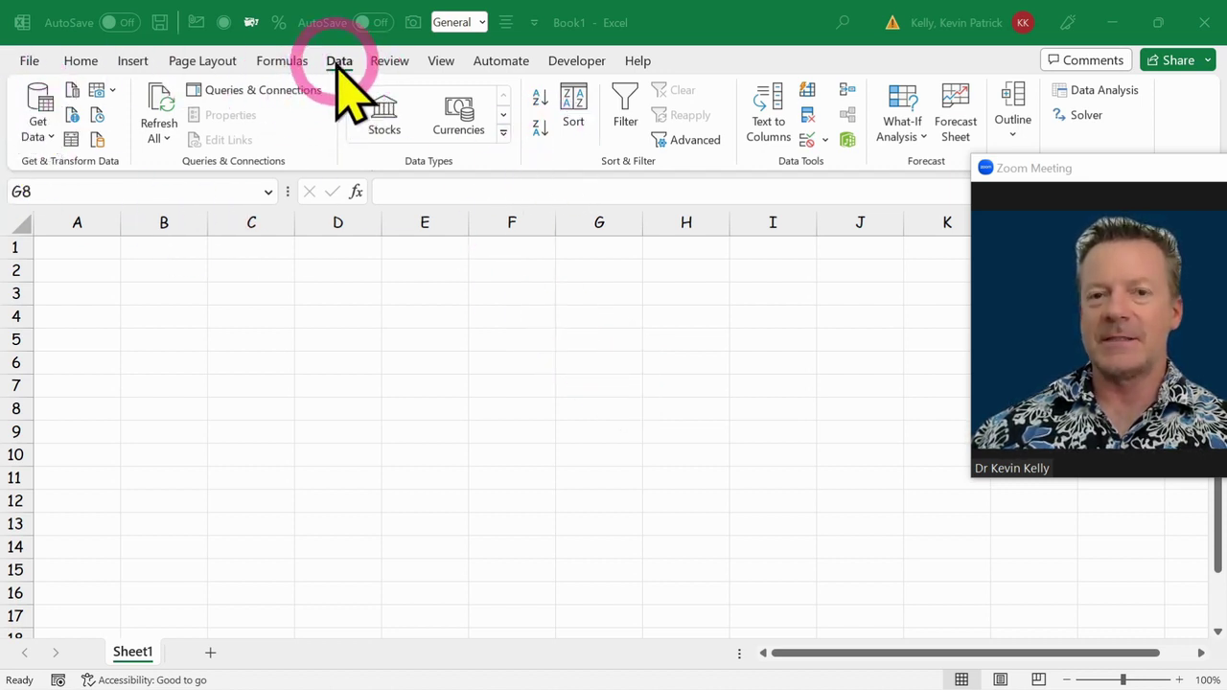
# Step: Expand Get Data through From File and From Database to reveal From Other Sources options
pyautogui.click(39, 135)
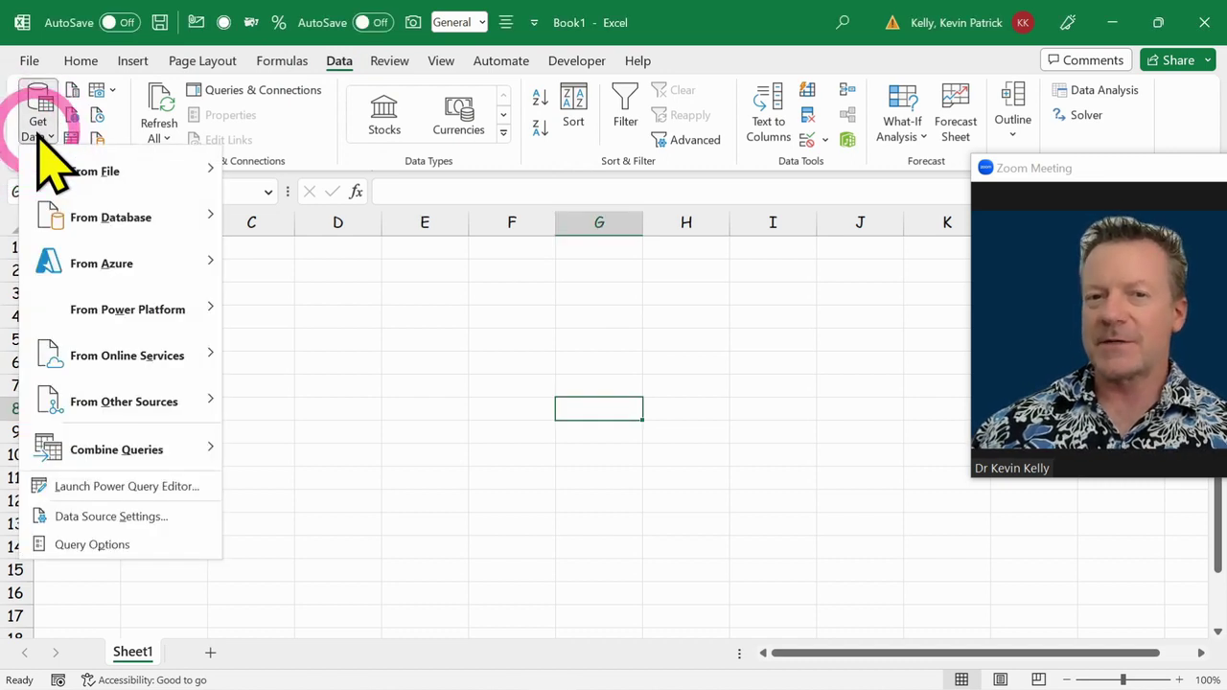
pyautogui.moveTo(110, 163)
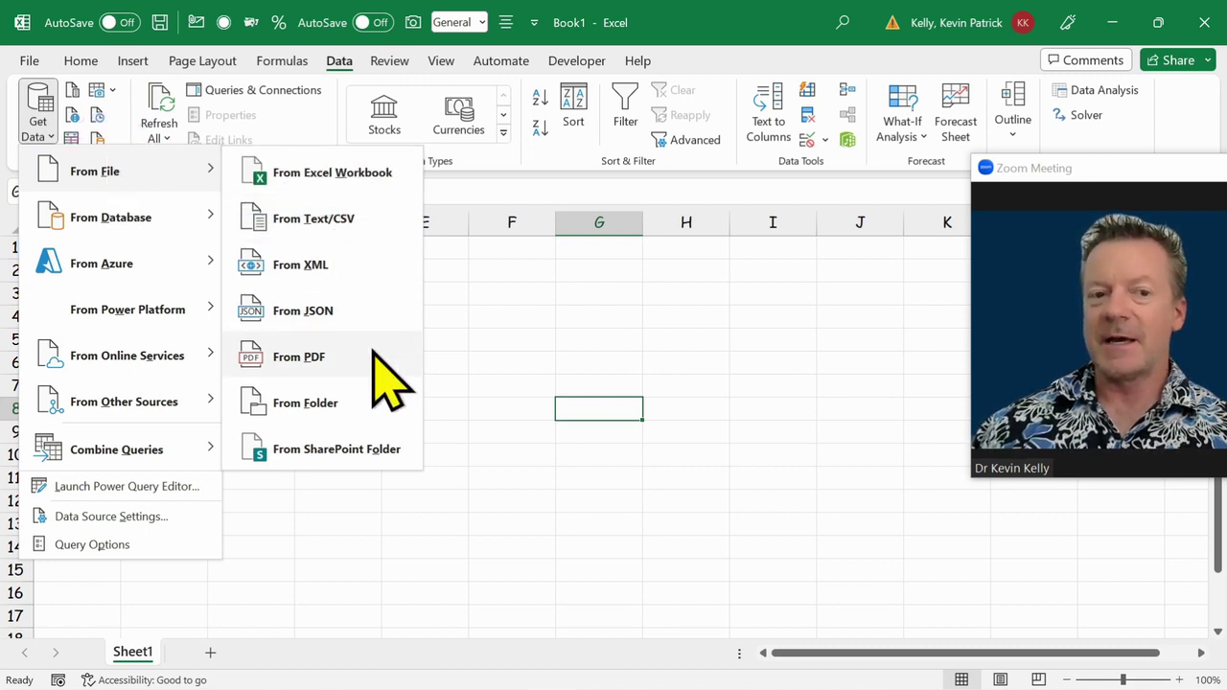
pyautogui.moveTo(143, 214)
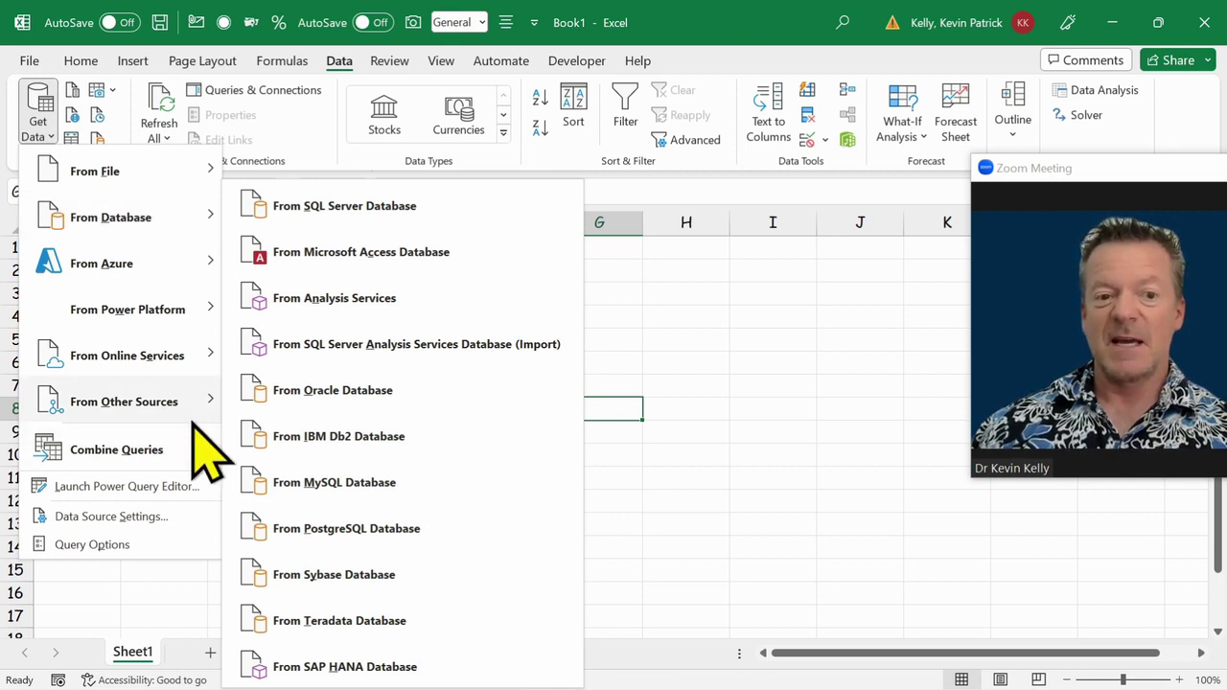
pyautogui.moveTo(190, 413)
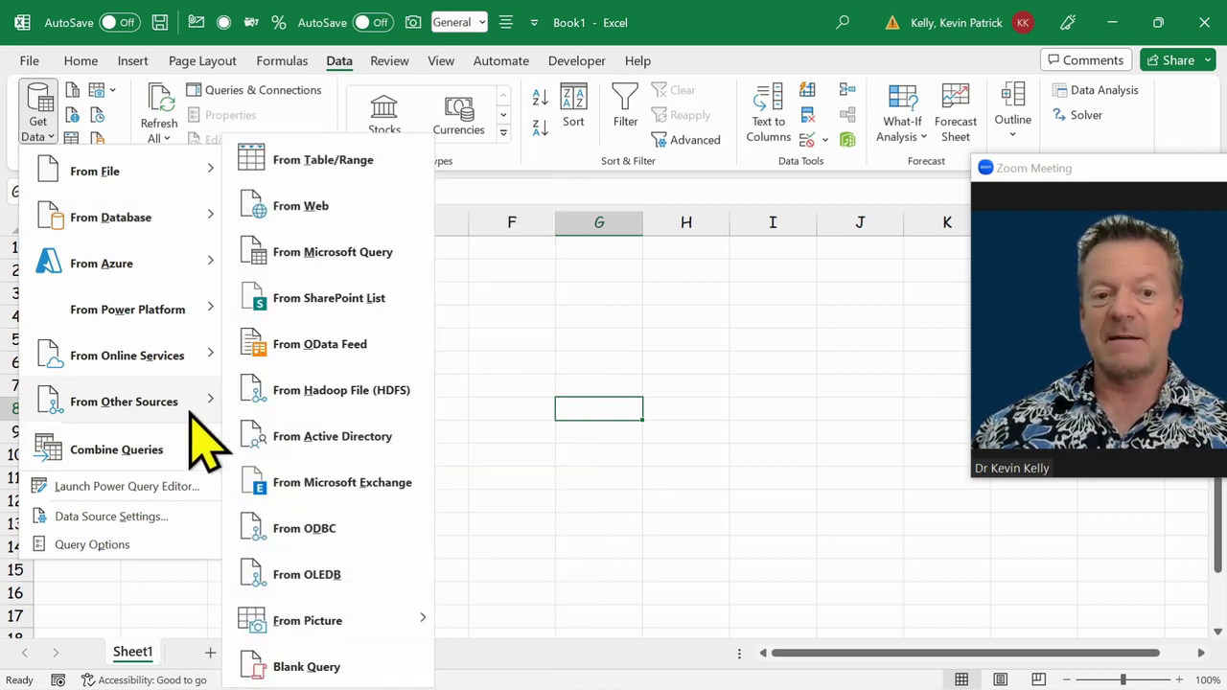
# Step: Open the From Web import dialog and switch to the WalletHub States to Retire page in Chrome
pyautogui.click(321, 208)
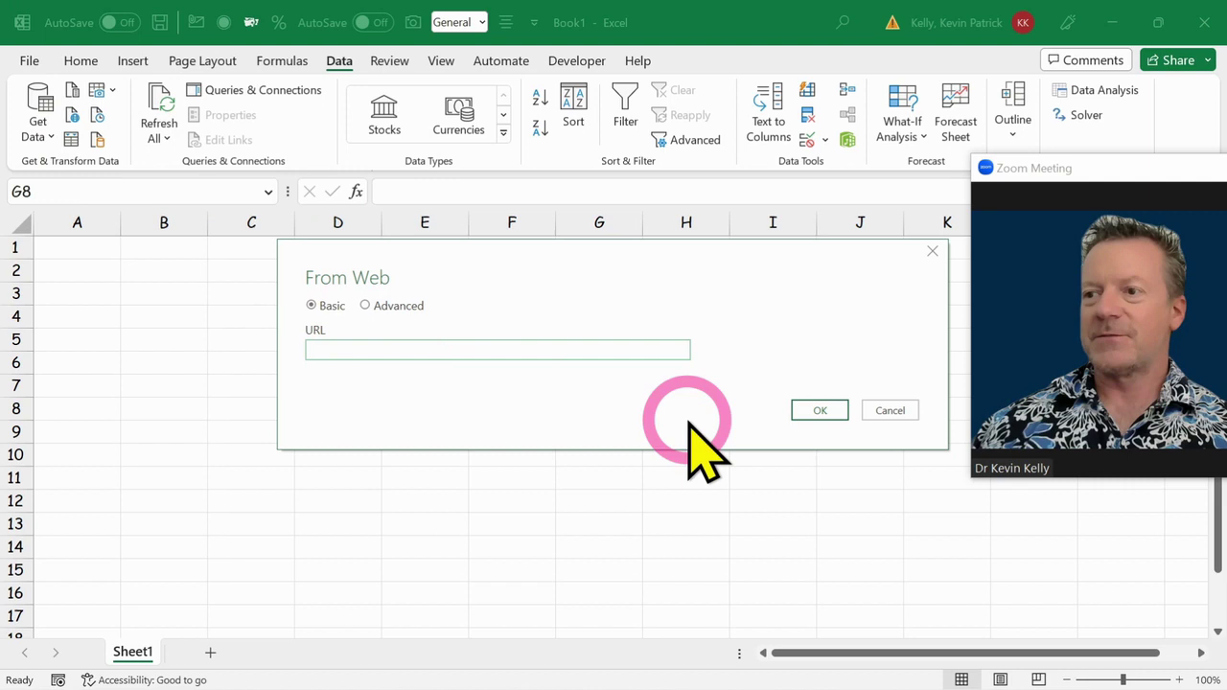
pyautogui.hotkey('alt', 'Tab')
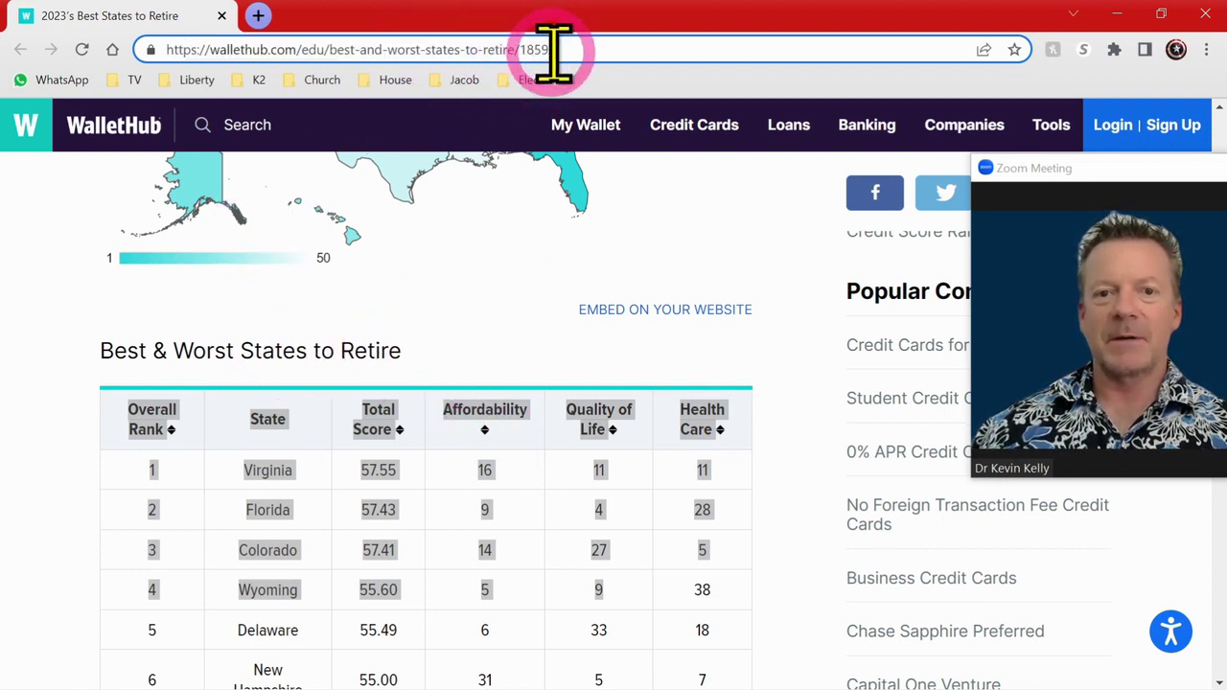
# Step: Copy the WalletHub page URL and minimize Chrome to return to Excel
pyautogui.click(589, 50)
pyautogui.hotkey('ctrl', 'c')
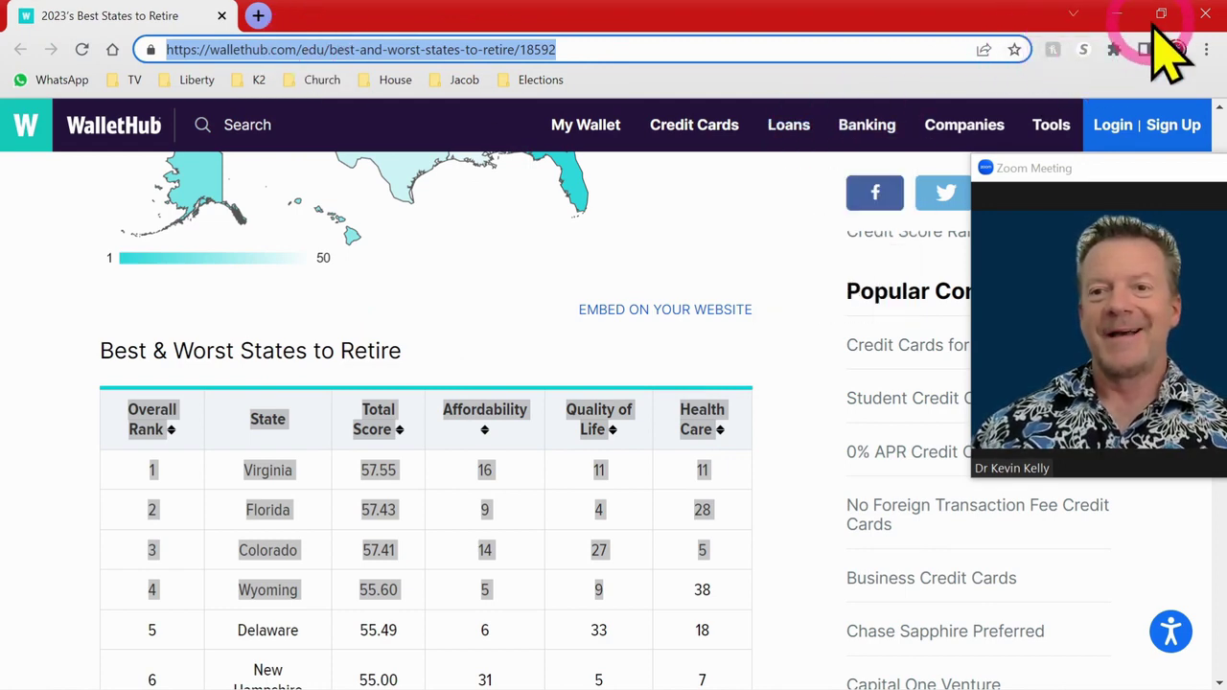
pyautogui.click(1116, 15)
# Step: Connect From Web to the pasted WalletHub page address
pyautogui.click(396, 350)
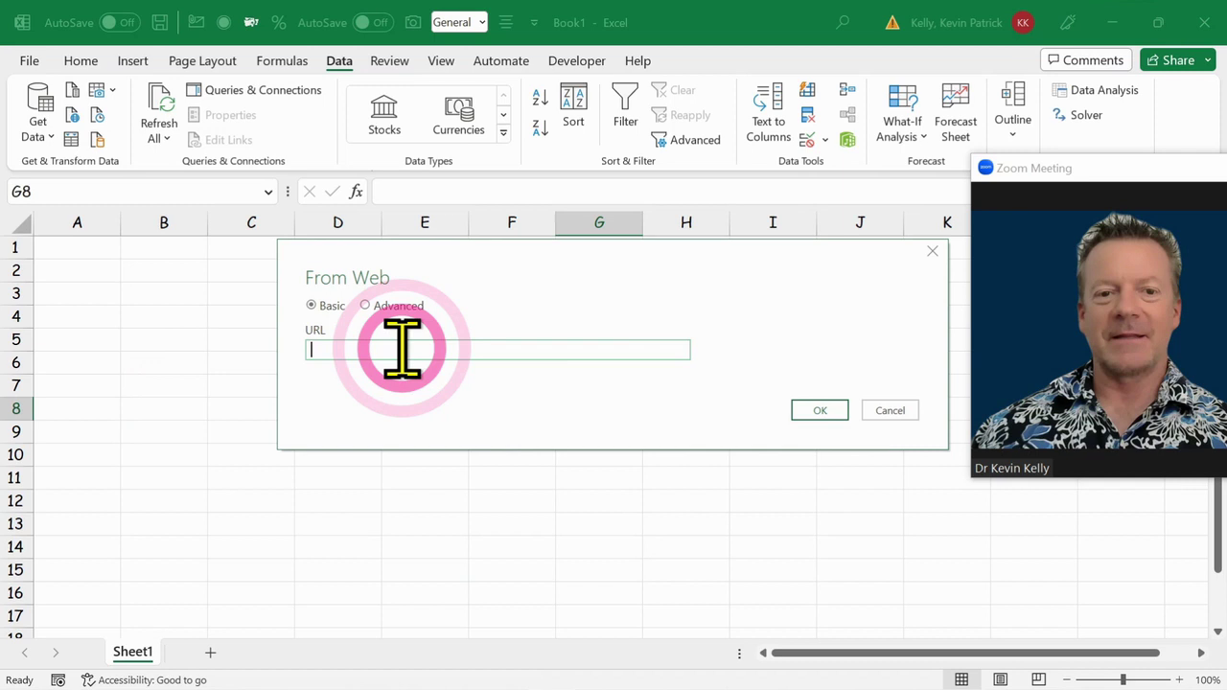
pyautogui.hotkey('ctrl', 'v')
pyautogui.click(810, 412)
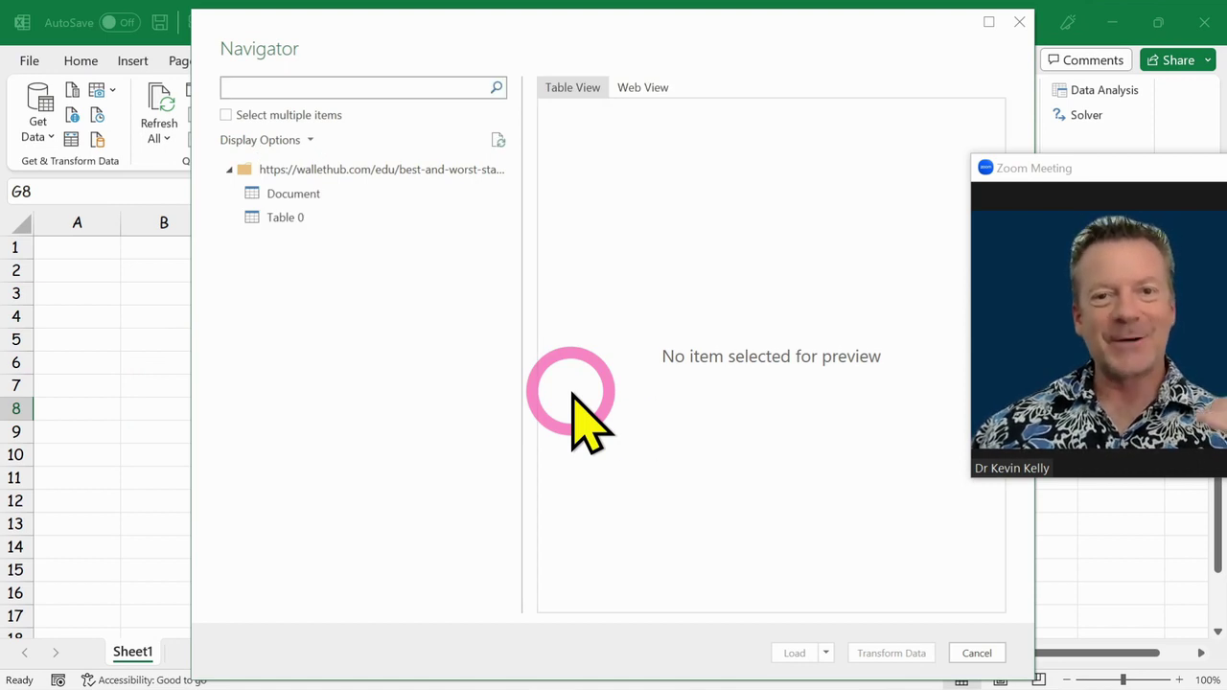
# Step: Preview Table 0's state rankings in the Navigator, briefly checking Document
pyautogui.click(280, 219)
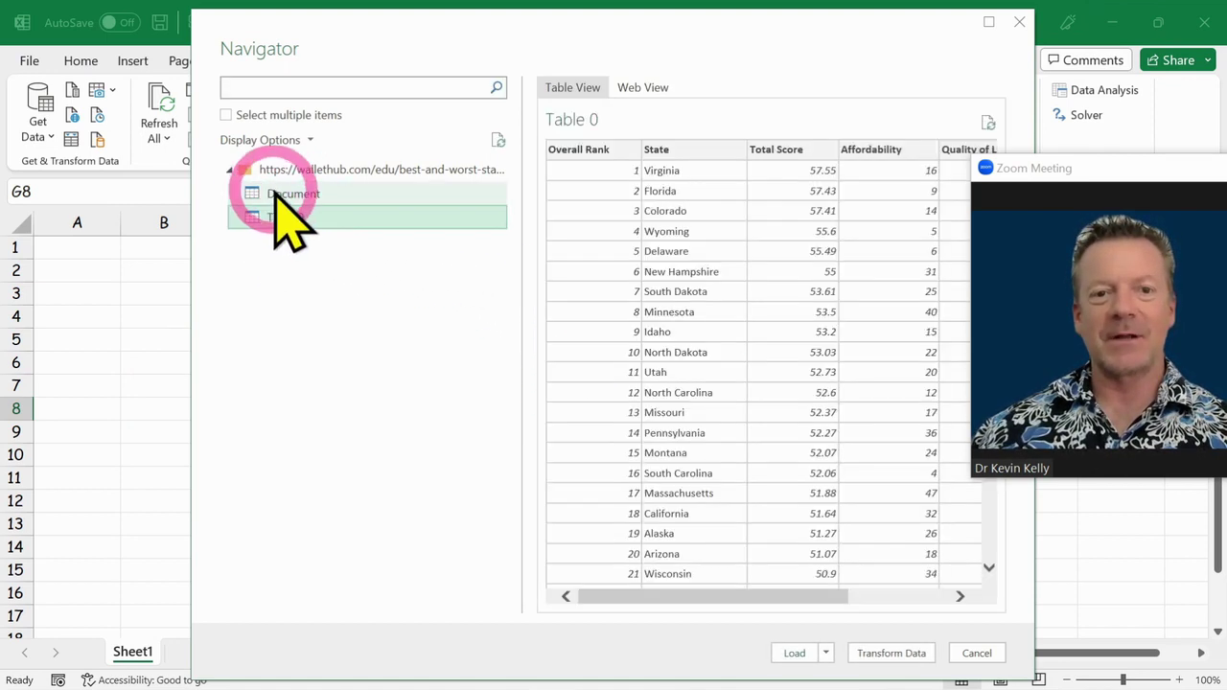
pyautogui.click(278, 193)
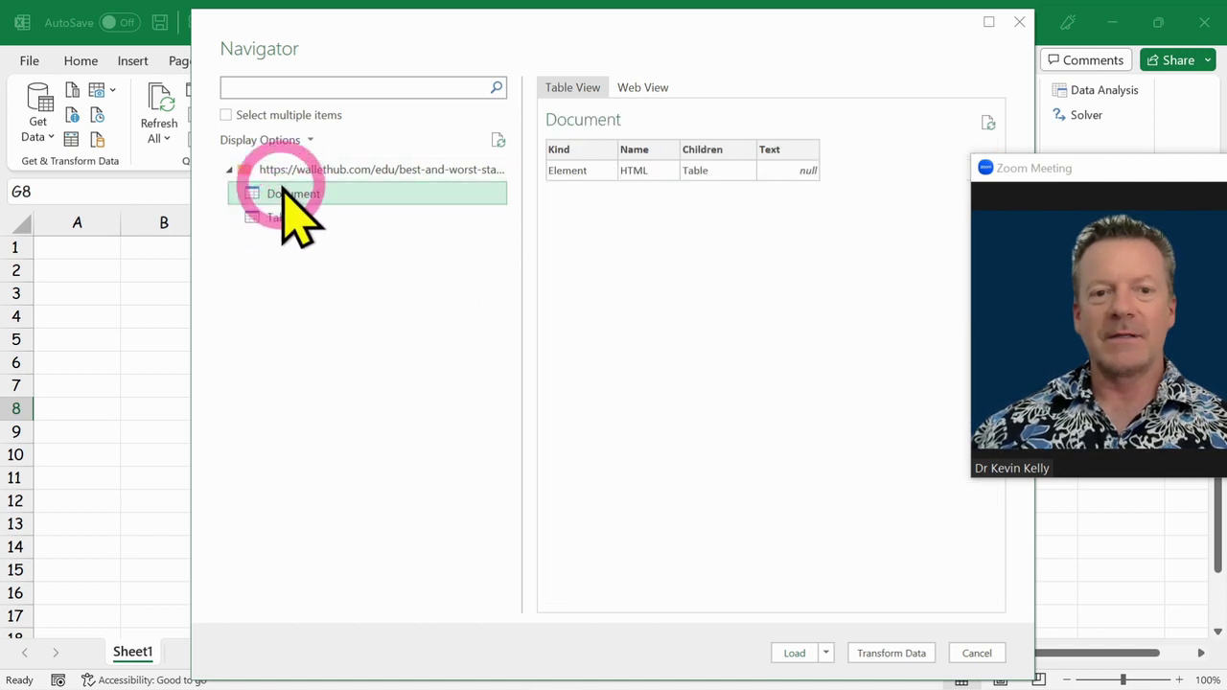
pyautogui.click(288, 219)
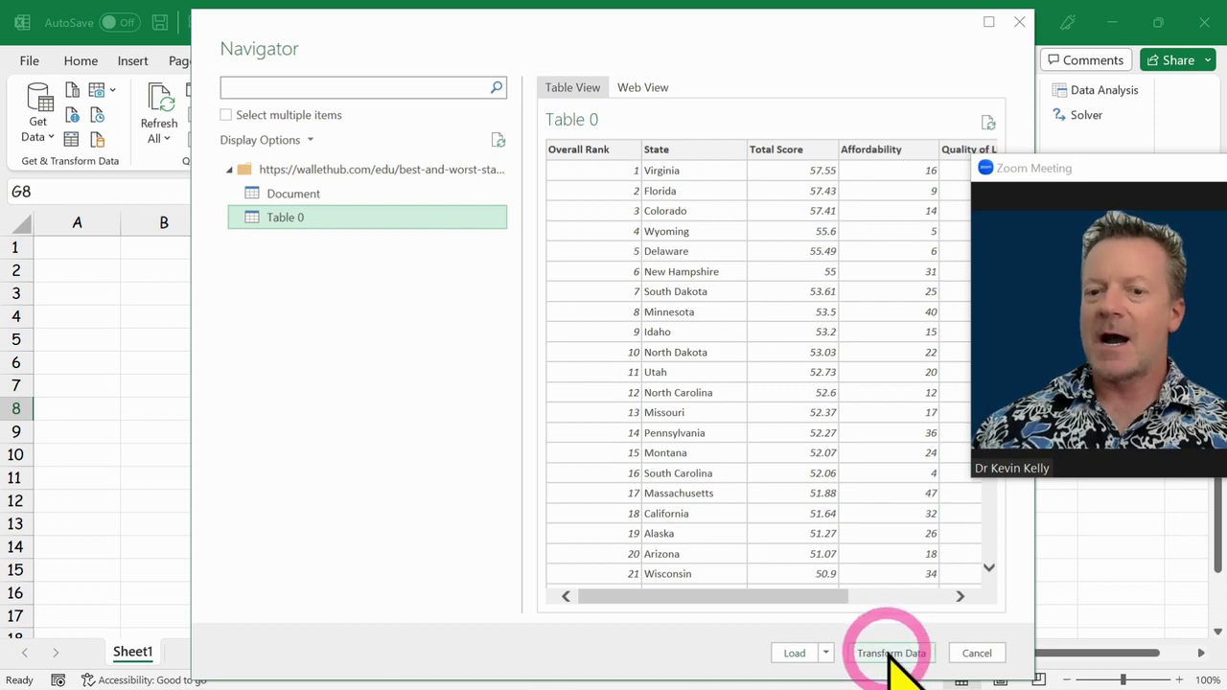
# Step: Load Table 0 into Power Query Editor with Transform Data
pyautogui.click(889, 652)
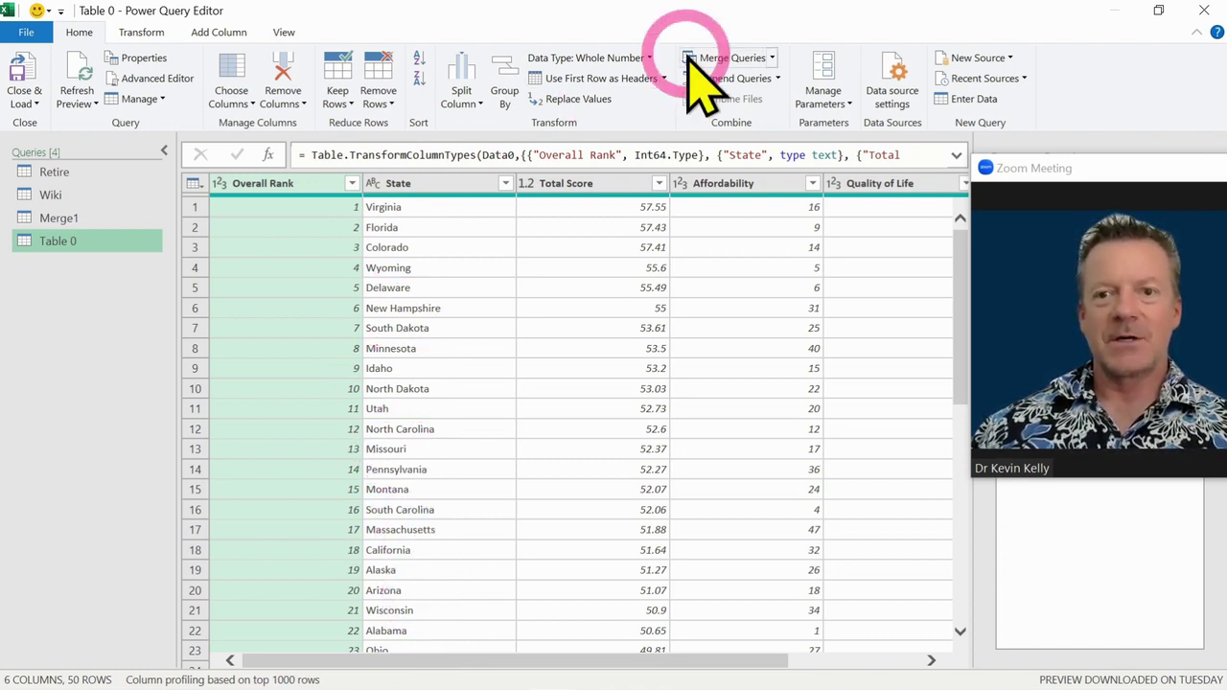
# Step: Start a New Source > Other Sources > Web import and switch to Wikipedia's abbreviations page
pyautogui.click(1007, 65)
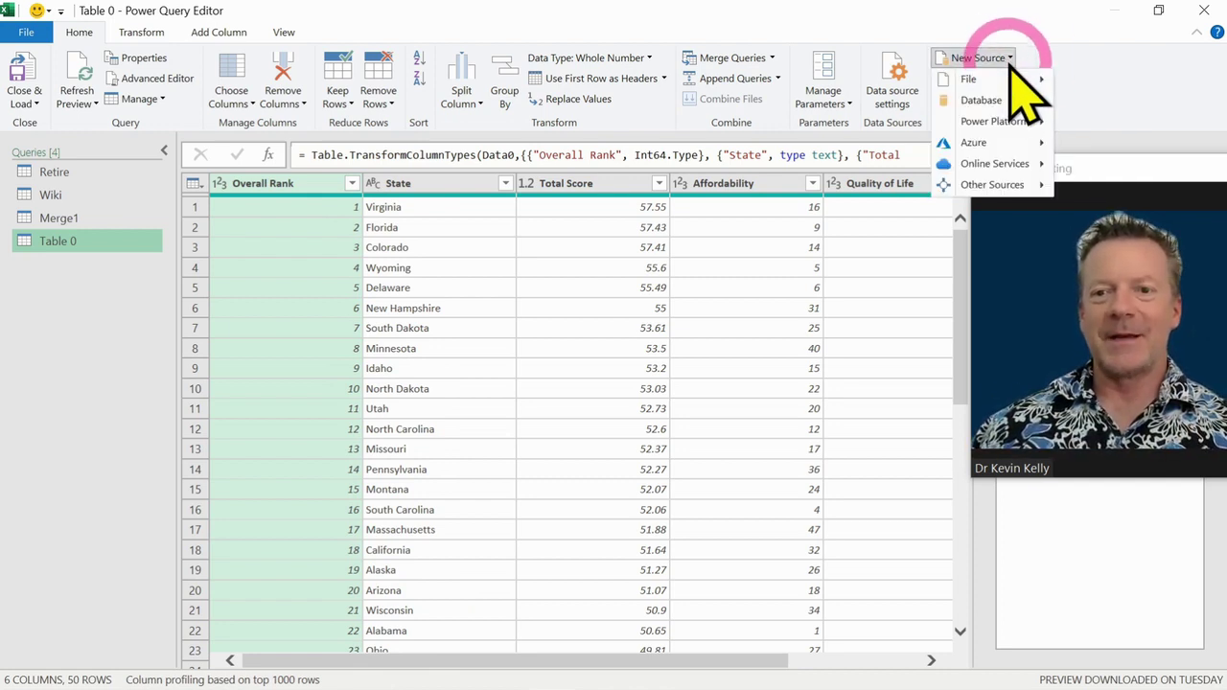
pyautogui.click(982, 185)
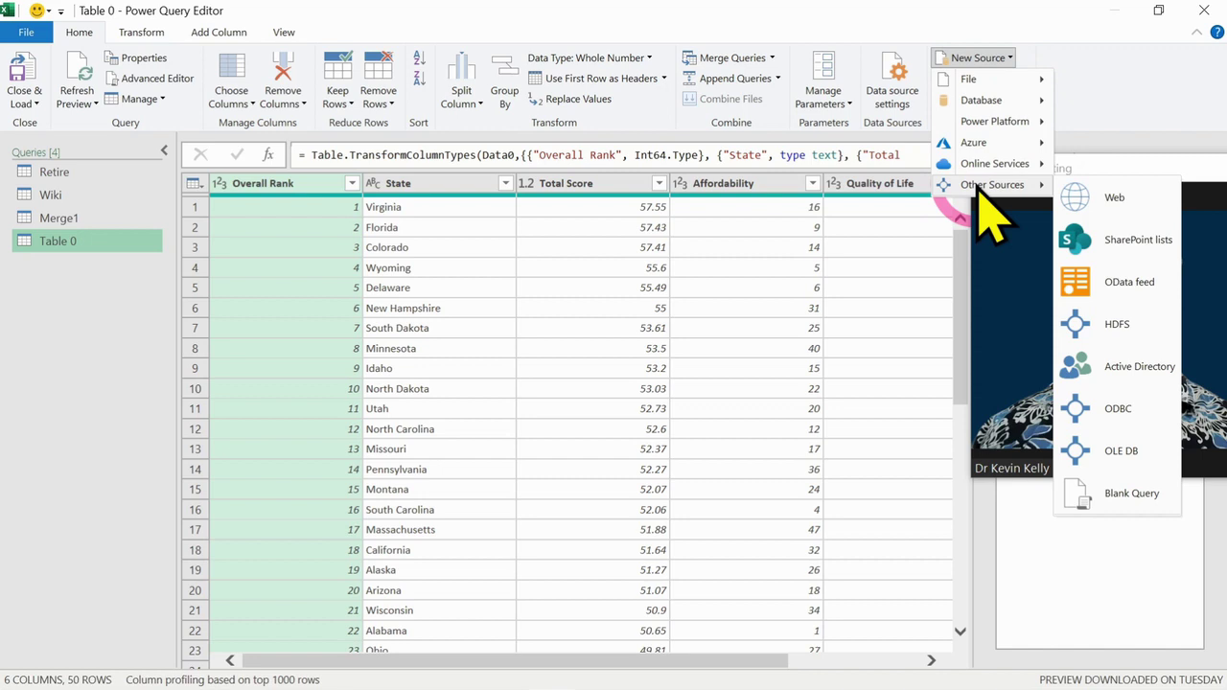
pyautogui.click(1102, 198)
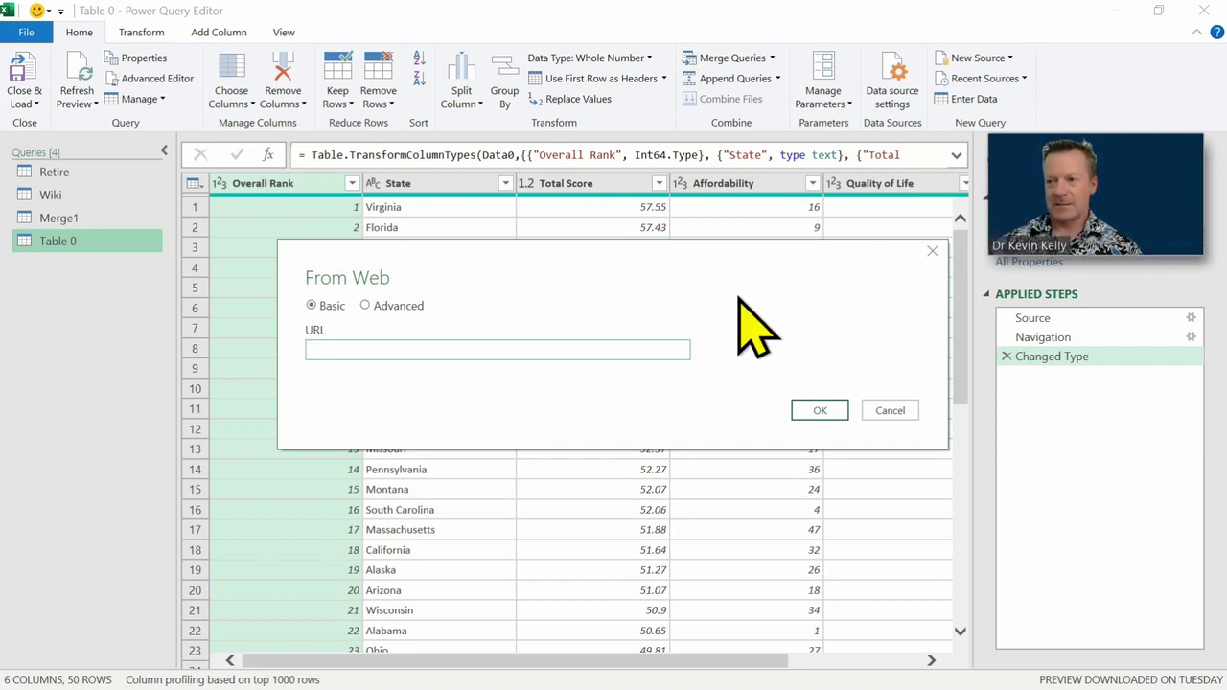
pyautogui.hotkey('alt', 'Tab')
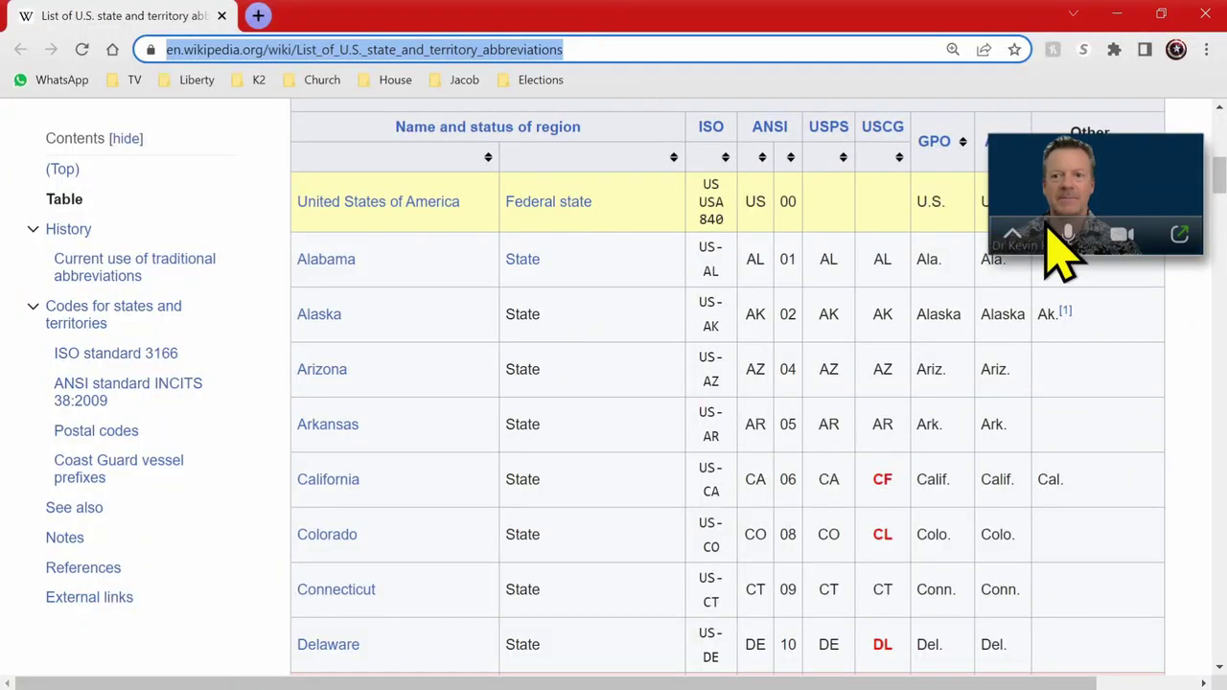
# Step: Select and copy the full Wikipedia page URL, then minimize Chrome
pyautogui.click(1014, 235)
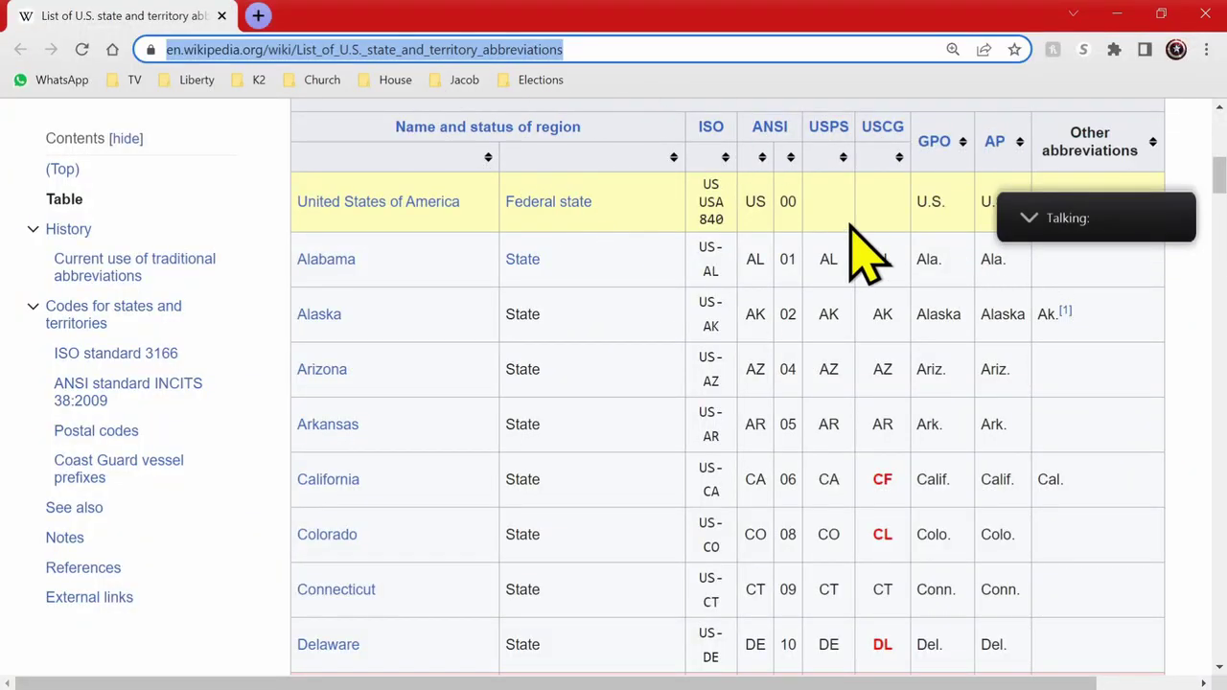
pyautogui.click(1029, 222)
pyautogui.click(587, 50)
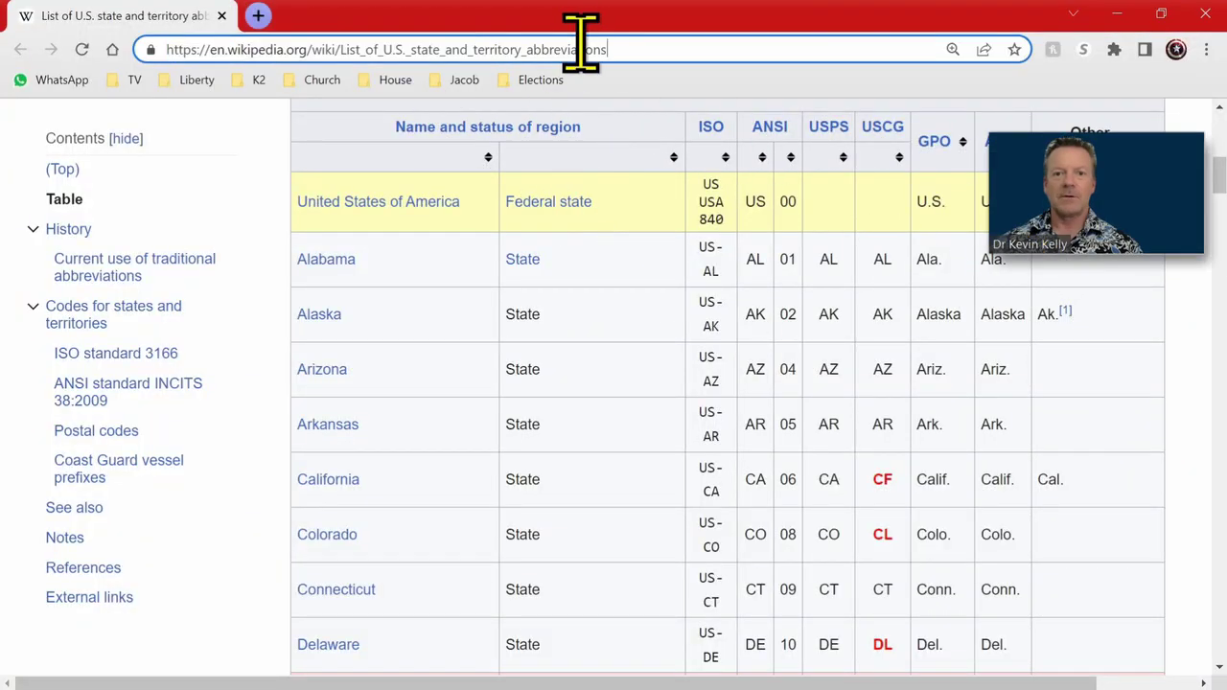
pyautogui.doubleClick(662, 50)
pyautogui.tripleClick(479, 50)
pyautogui.hotkey('ctrl', 'c')
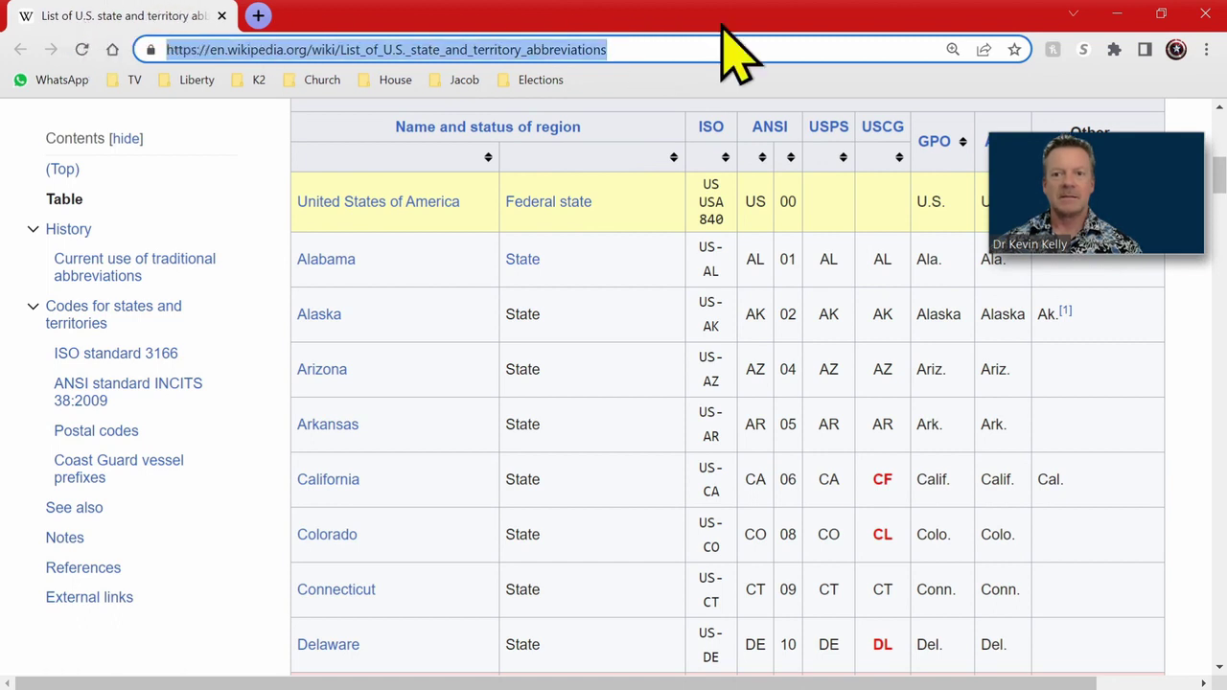
pyautogui.moveTo(994, 253)
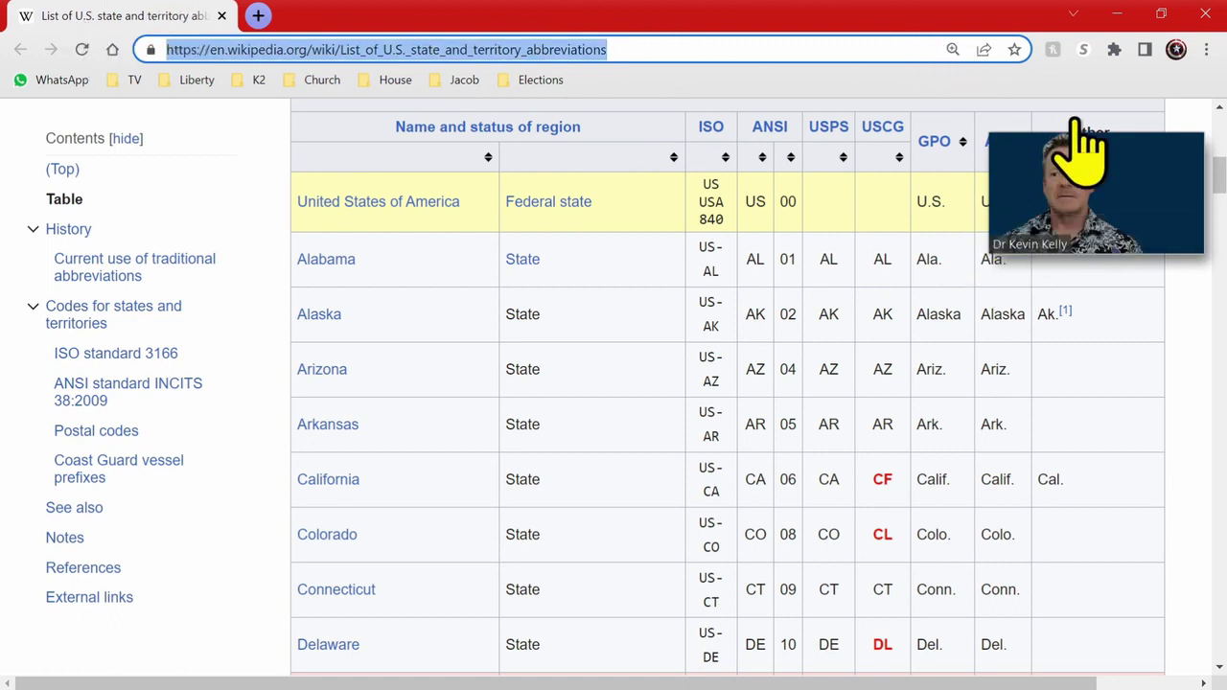
pyautogui.click(1116, 13)
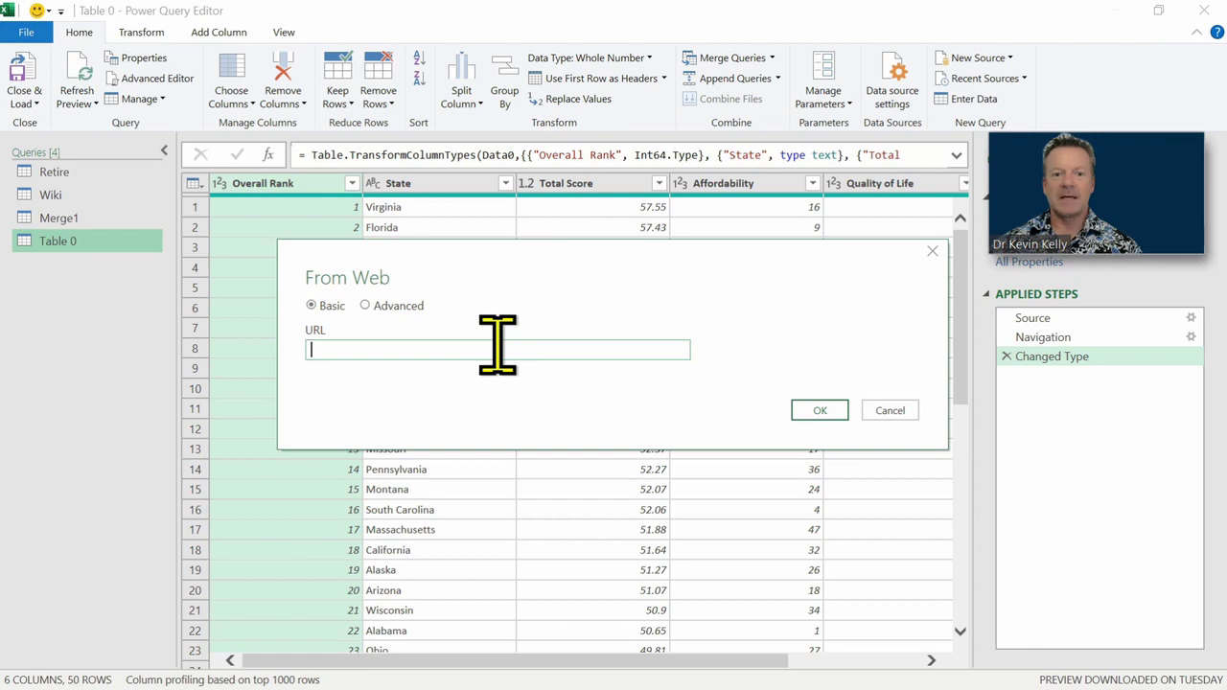
# Step: Paste the Wikipedia URL and import the 'Codes and abbreviations for U.S. states' table
pyautogui.hotkey('ctrl', 'v')
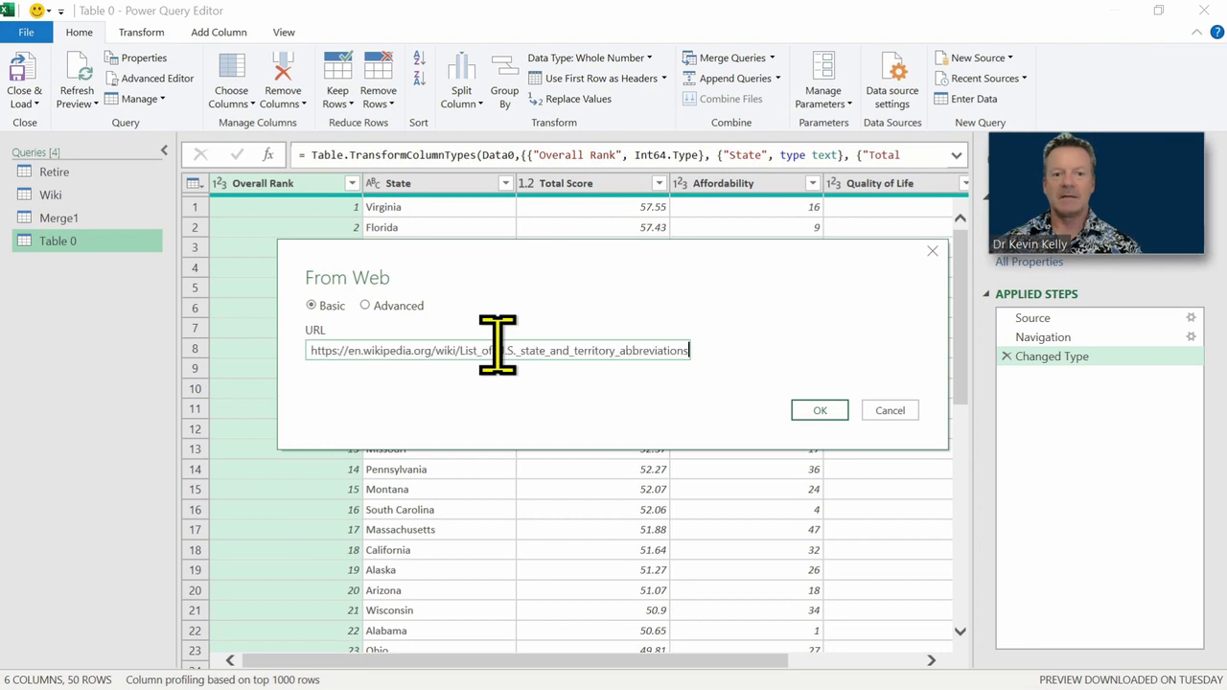
pyautogui.click(819, 410)
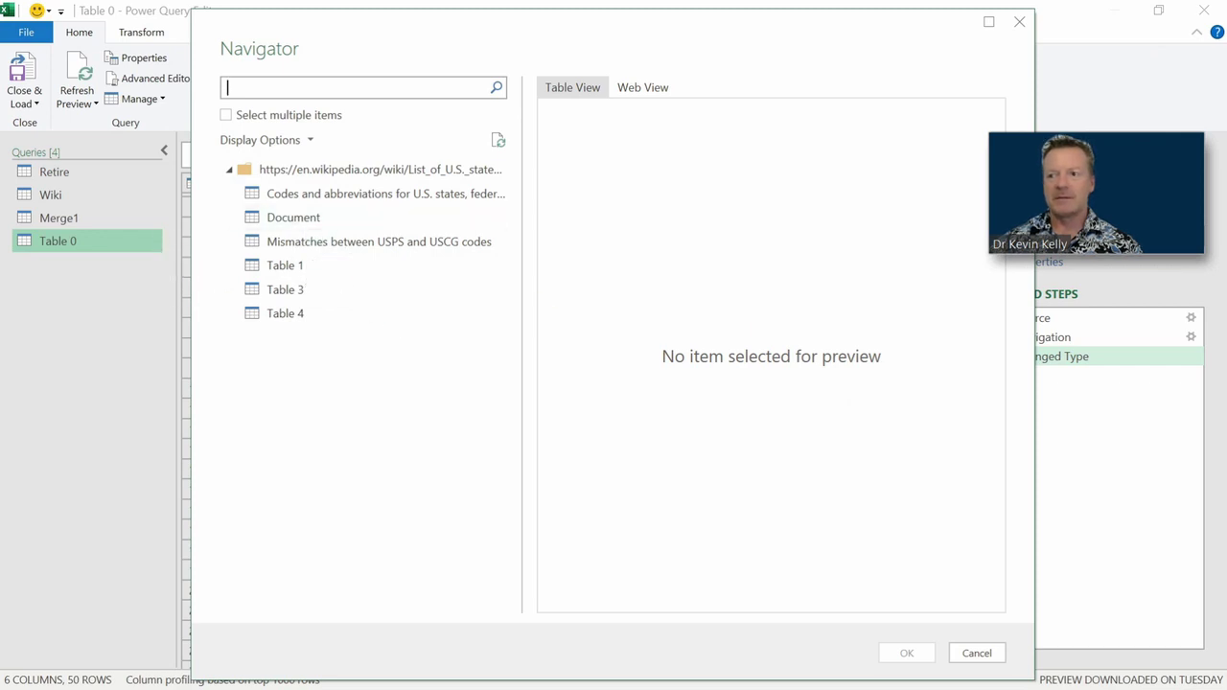
pyautogui.click(293, 194)
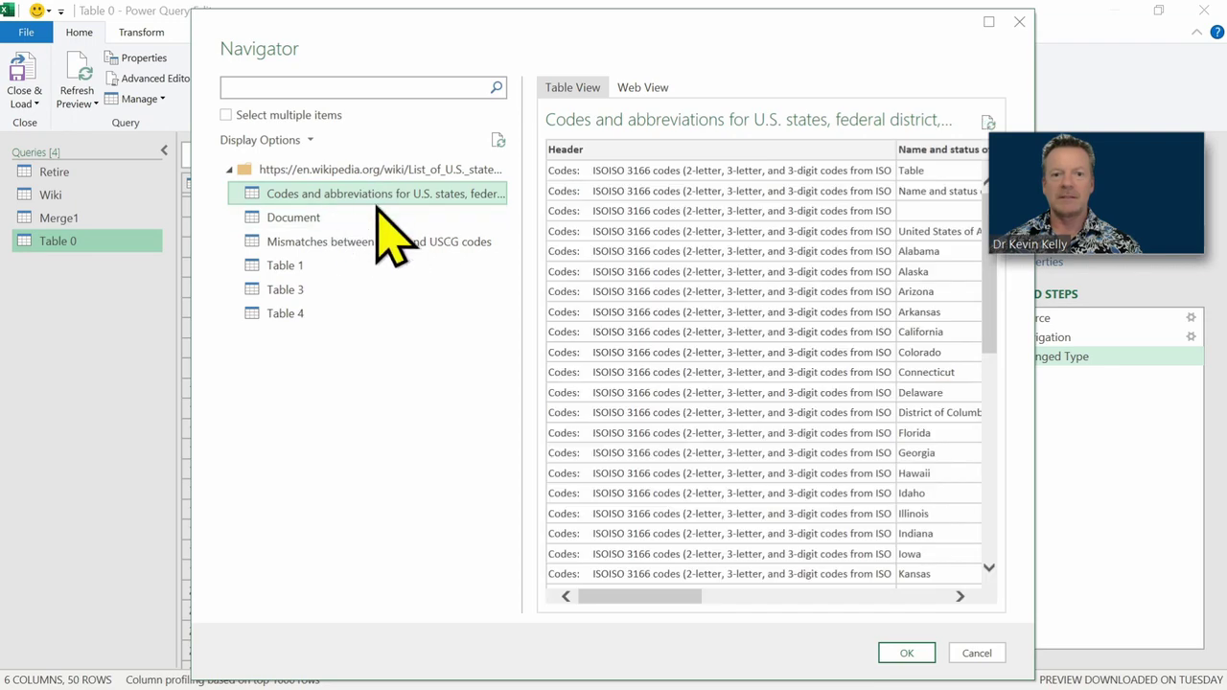
pyautogui.moveTo(665, 598); pyautogui.dragTo(805, 619)
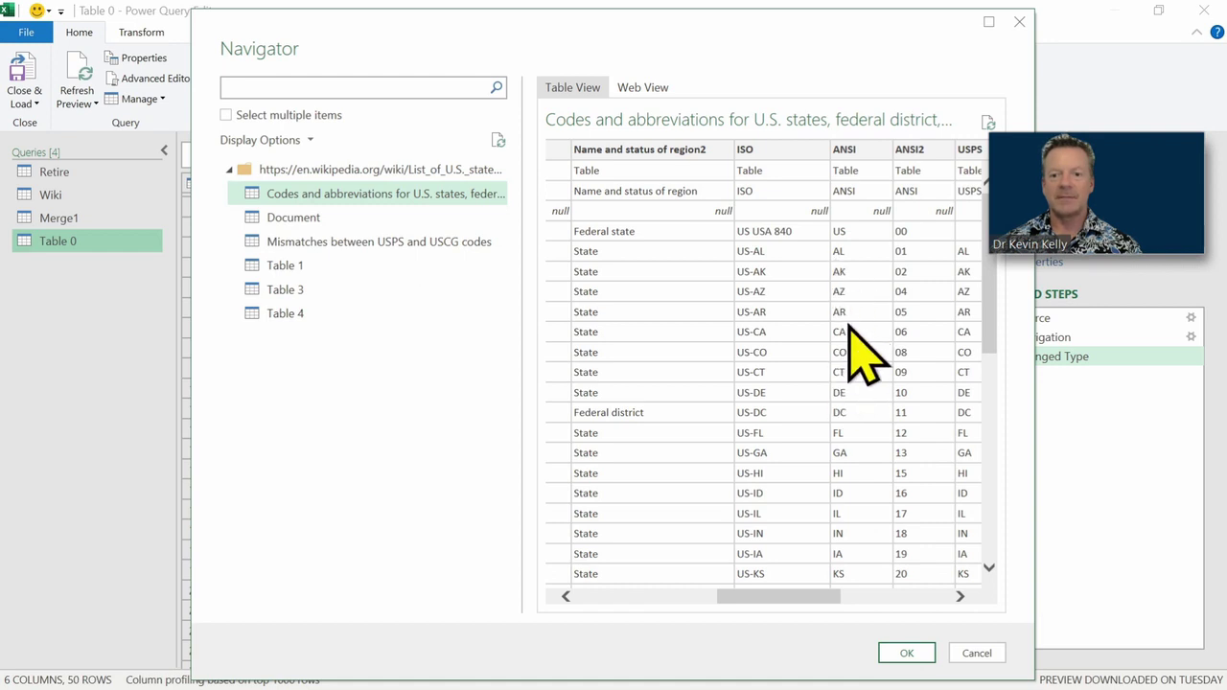
pyautogui.click(906, 653)
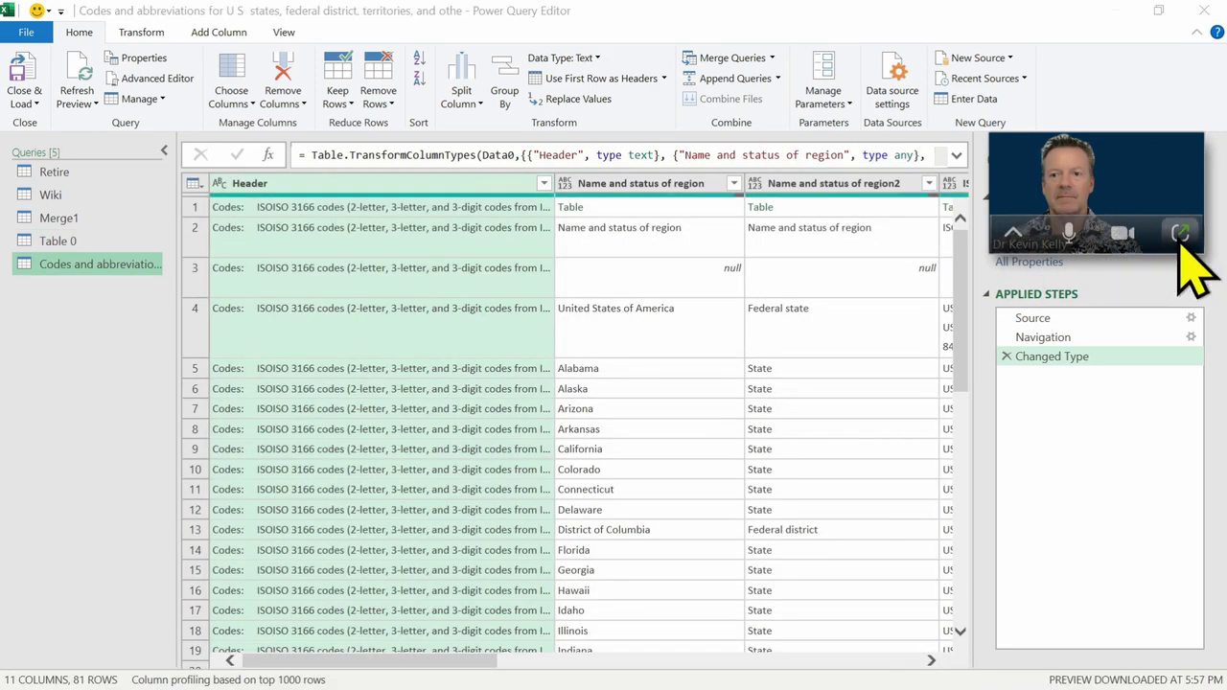
# Step: Preview the United States of America and California cells, then reopen the Table 0 query
pyautogui.click(1181, 234)
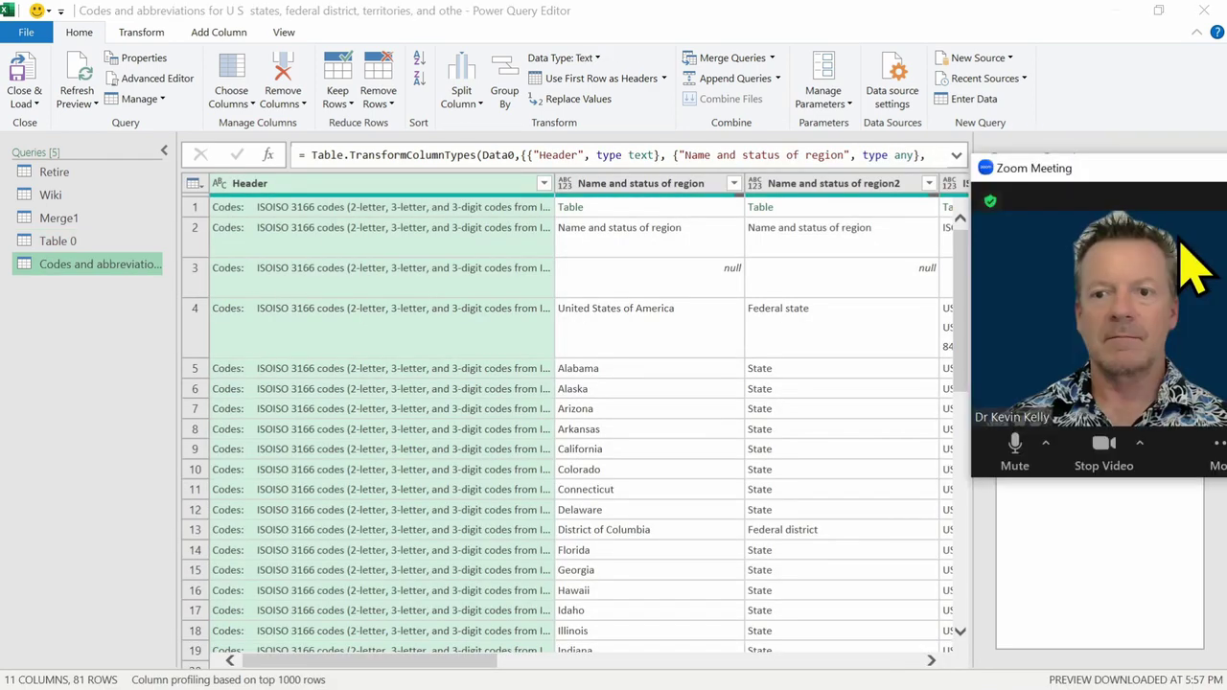
pyautogui.click(588, 345)
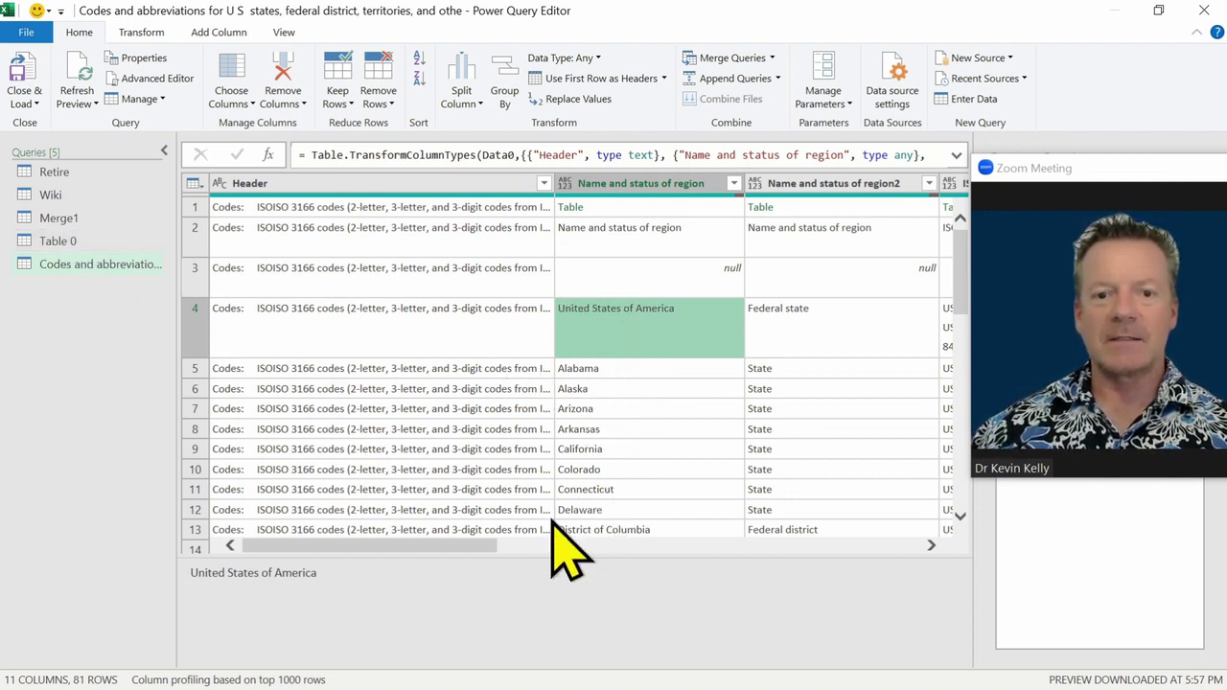
pyautogui.click(571, 451)
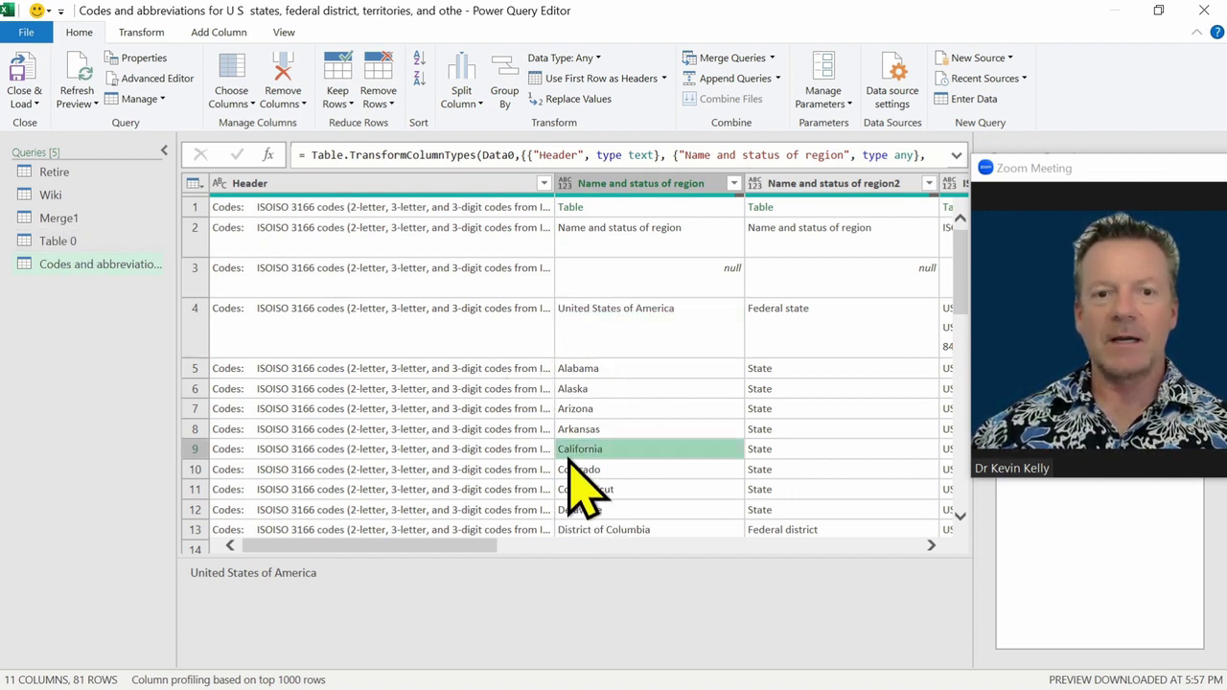
pyautogui.click(43, 243)
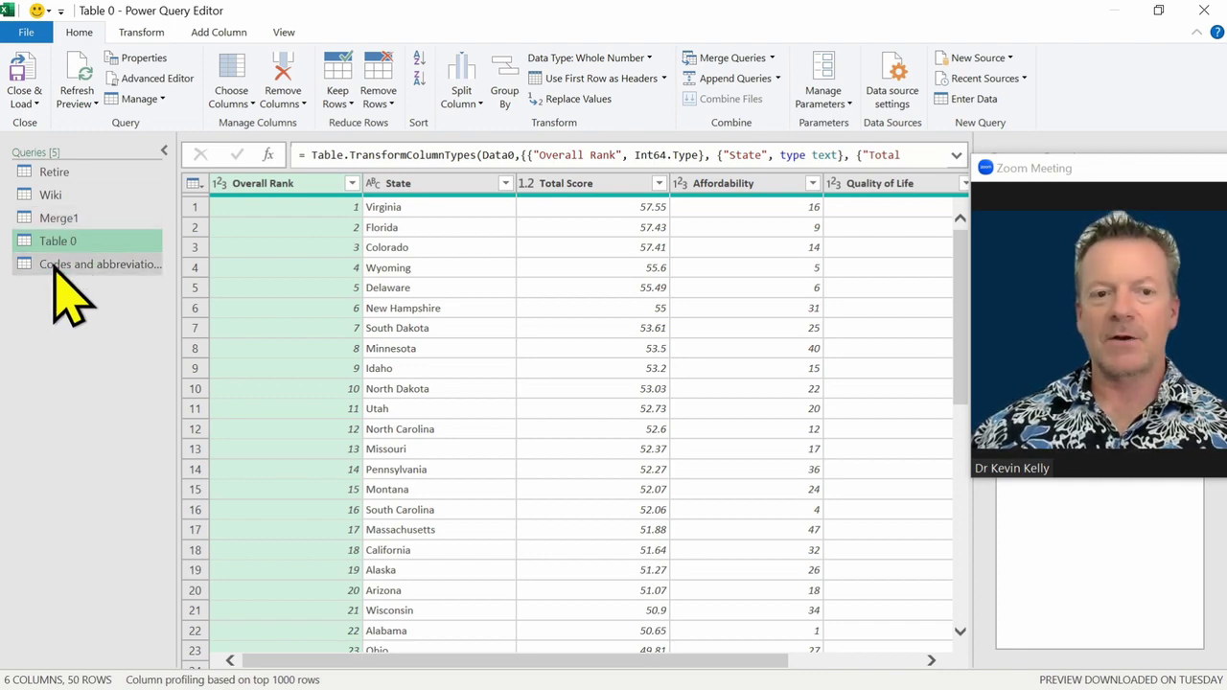
# Step: Reselect Table 0 in the Queries pane and rename it Retire1
pyautogui.click(69, 268)
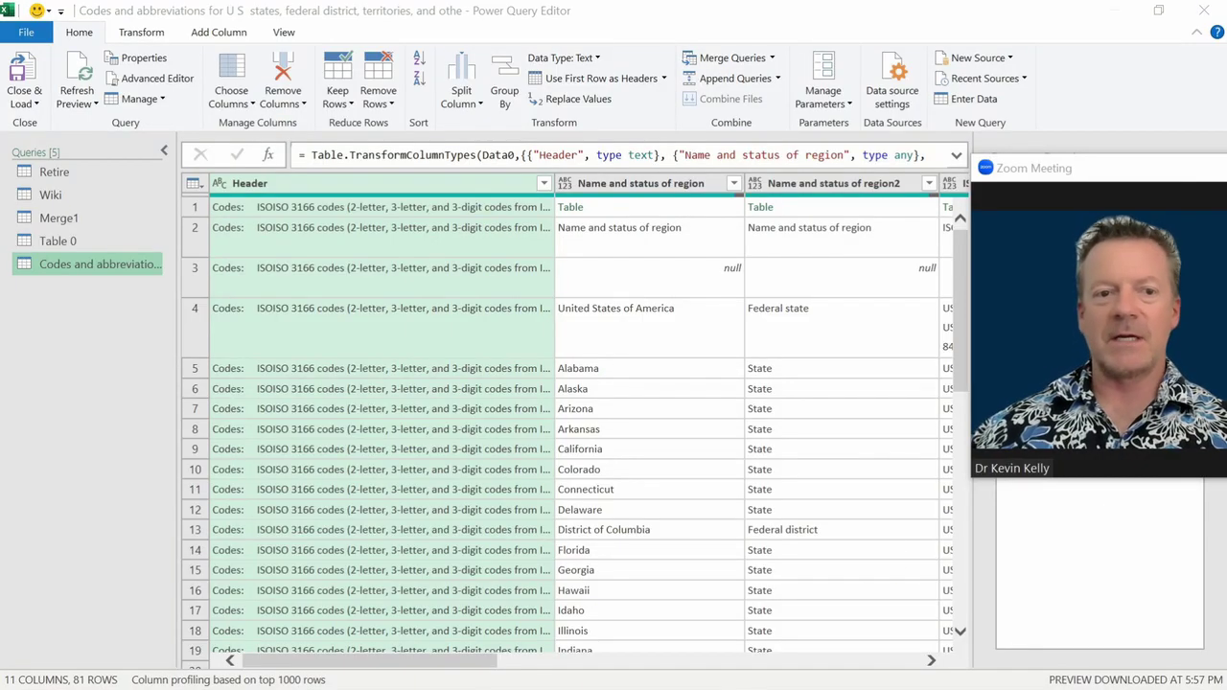
pyautogui.click(59, 246)
pyautogui.doubleClick(59, 243)
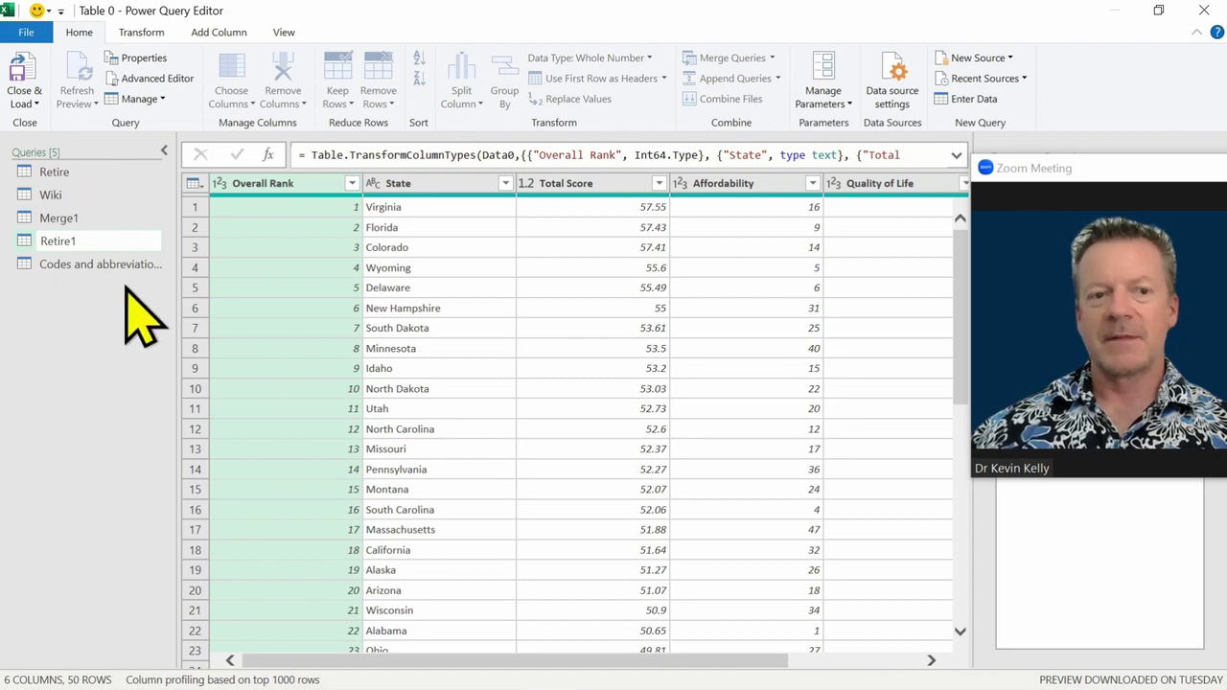
# Step: Confirm the Retire1 name, then rename the Codes and abbreviations query to Abbr
pyautogui.press('Return')
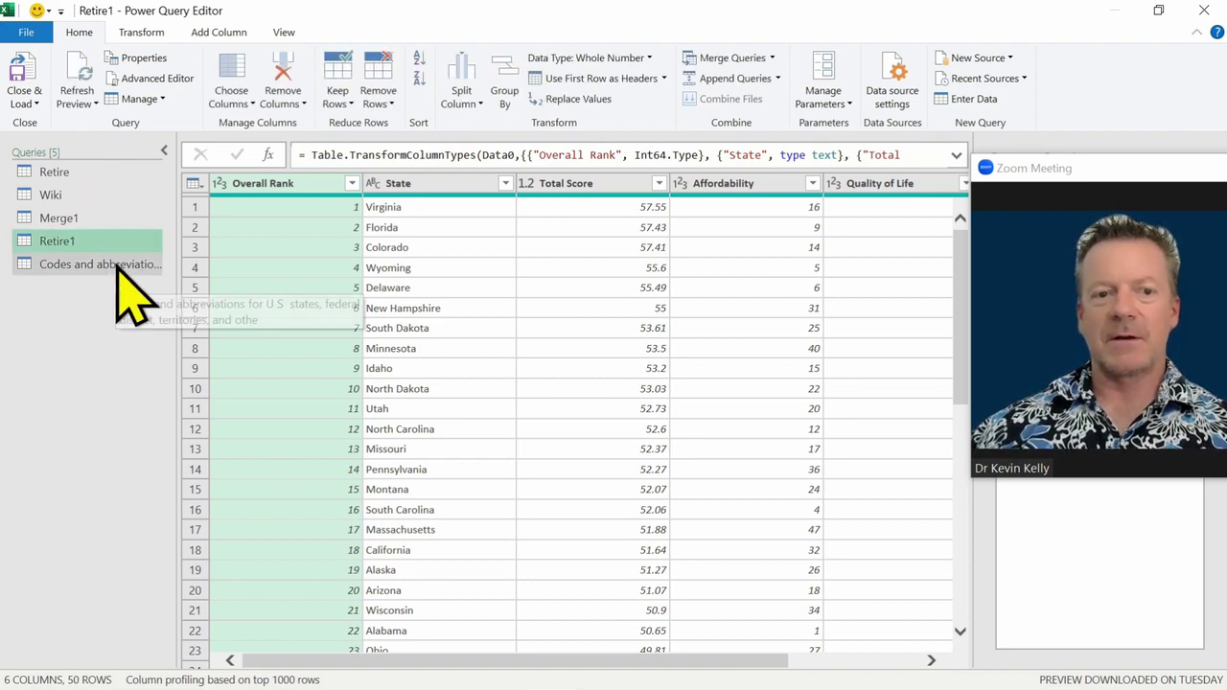
pyautogui.doubleClick(117, 265)
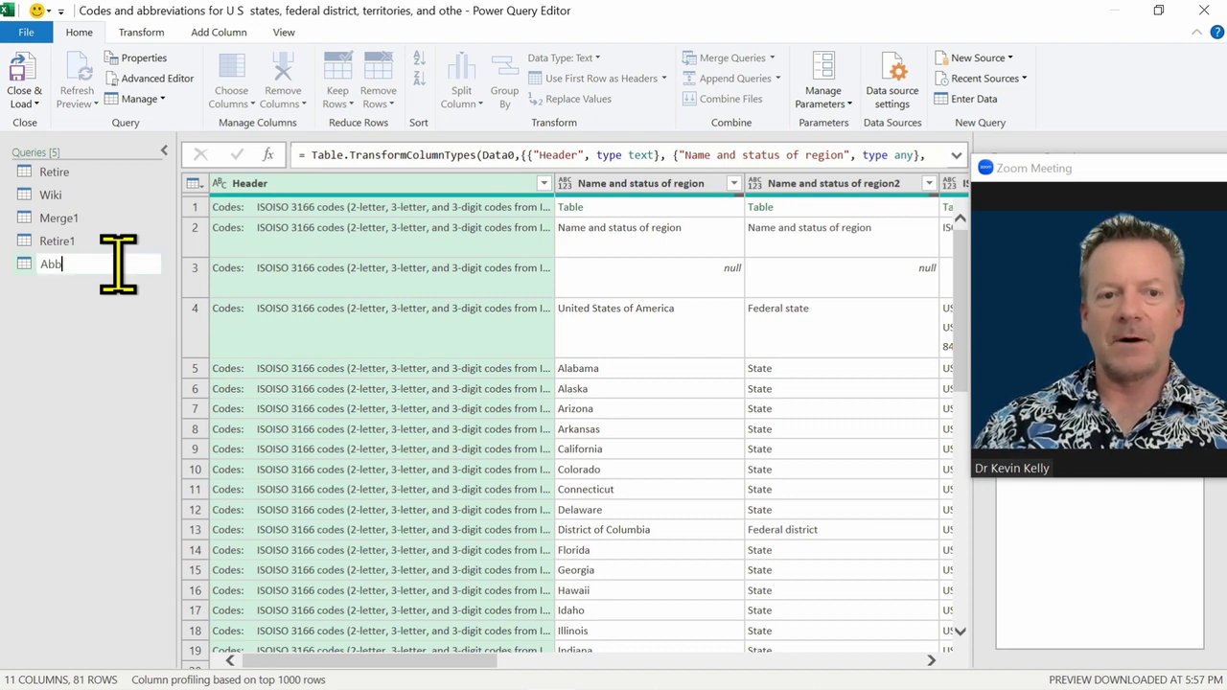
pyautogui.press('Return')
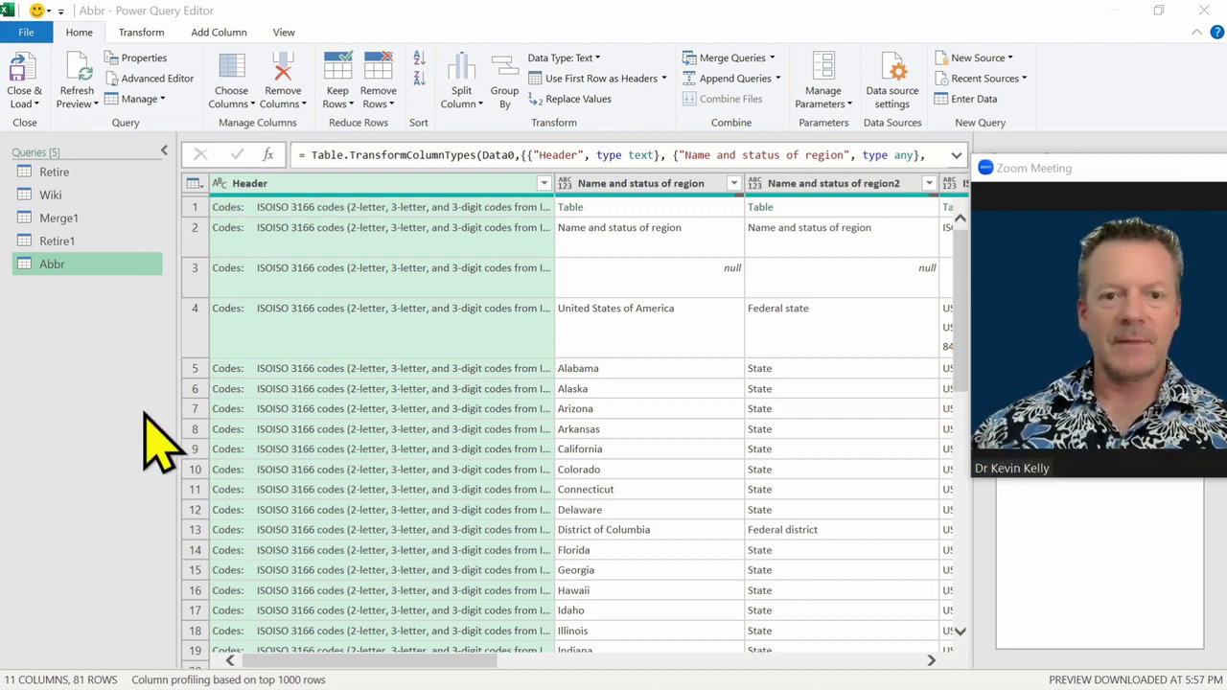
# Step: Select Abbr's Name and status of region, ANSI and Name and status of region2 columns for Remove Columns
pyautogui.click(671, 183)
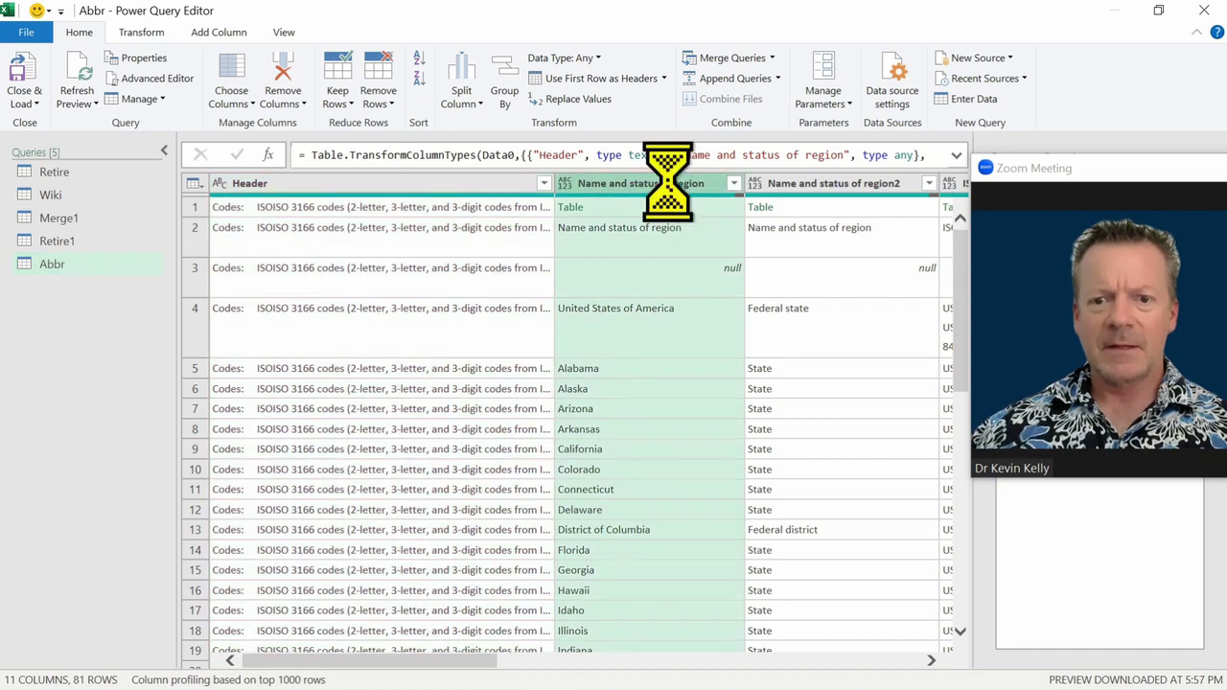
pyautogui.click(930, 660)
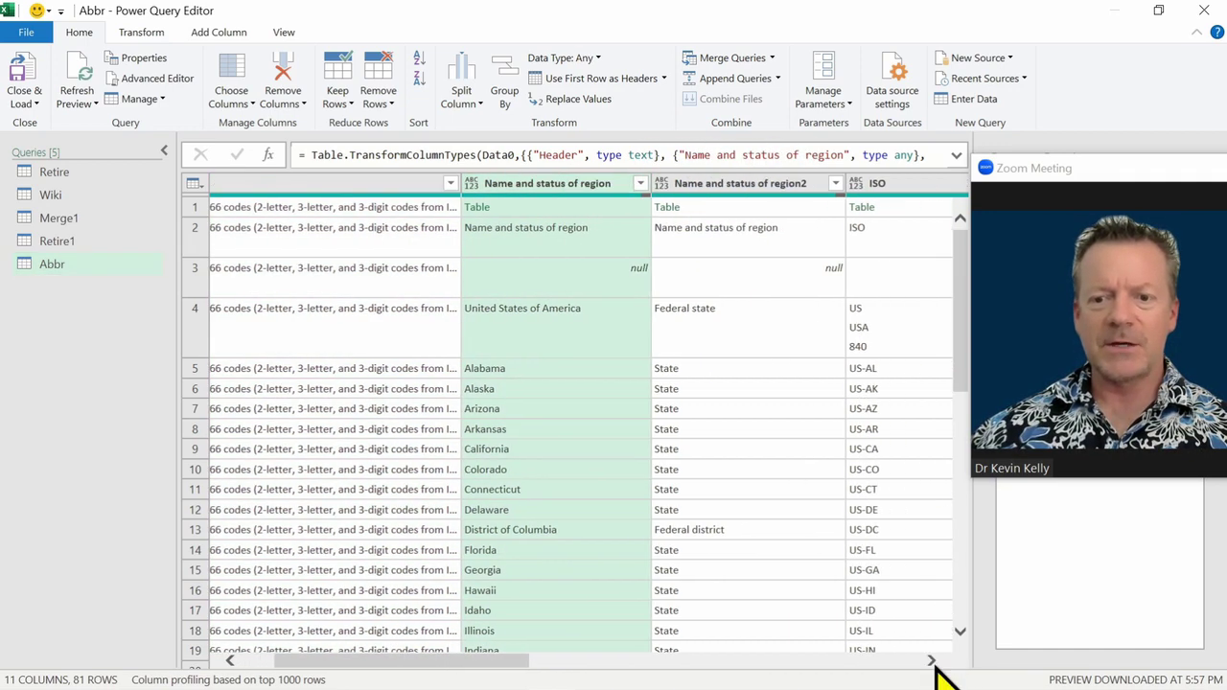
pyautogui.click(931, 660)
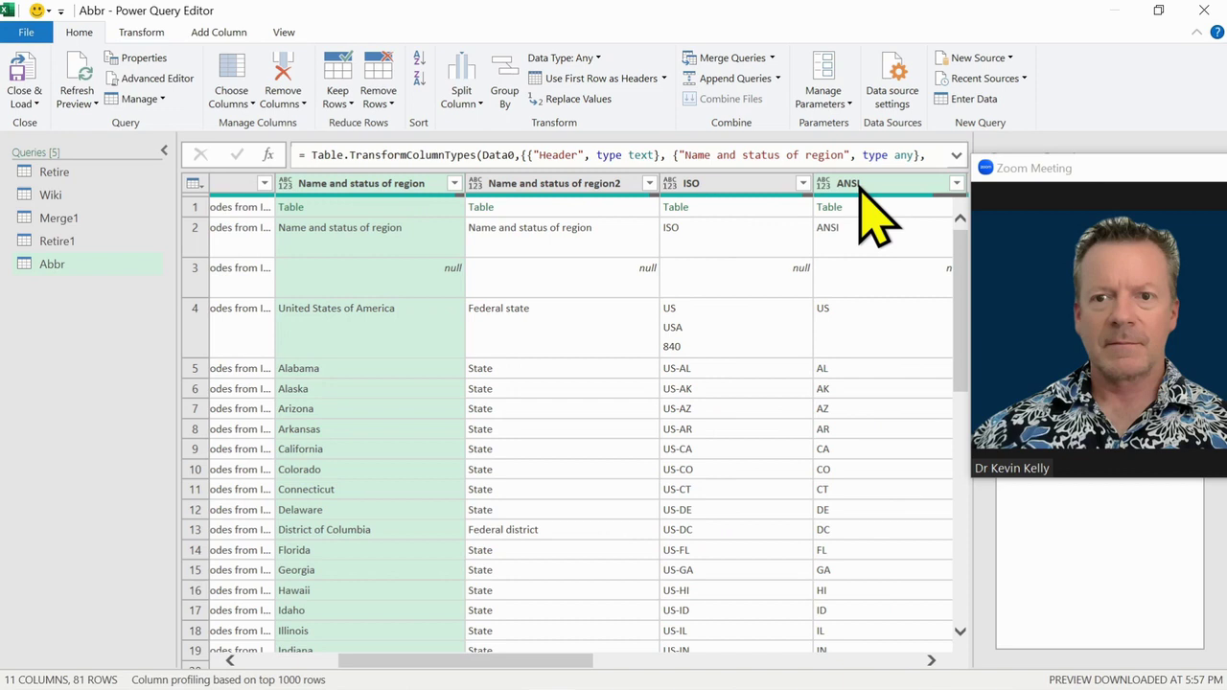
pyautogui.keyDown('ctrl'); pyautogui.click(859, 184); pyautogui.keyUp('ctrl')
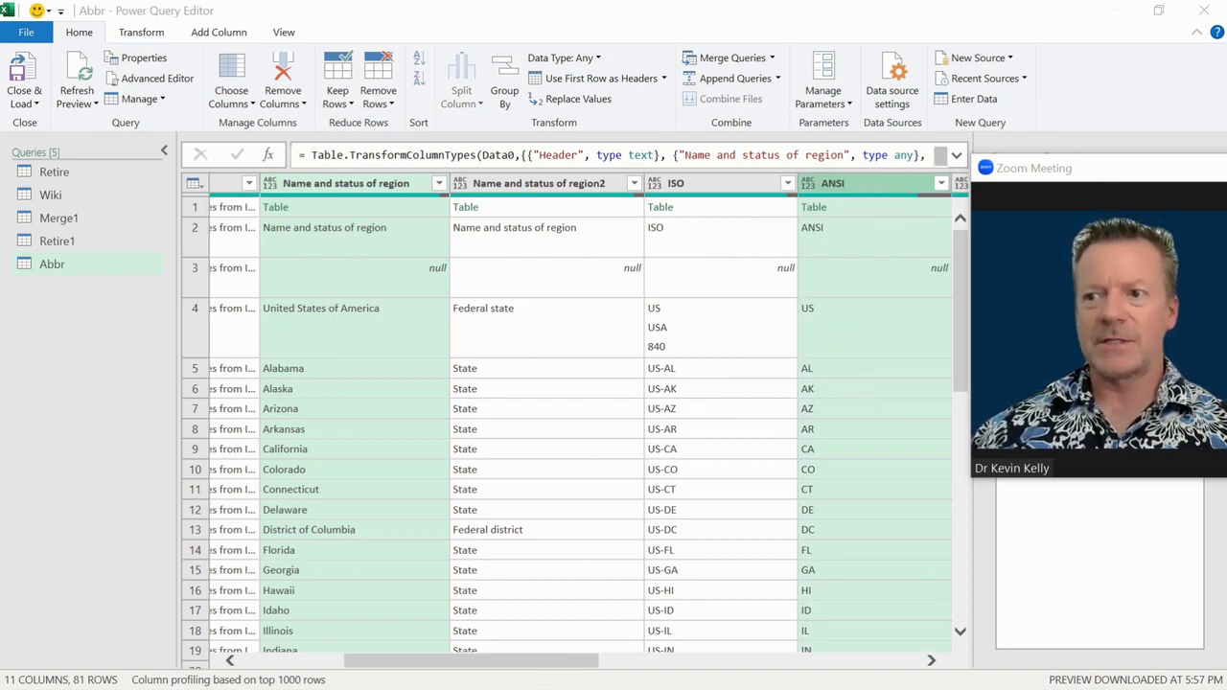
pyautogui.keyDown('ctrl'); pyautogui.click(527, 183); pyautogui.keyUp('ctrl')
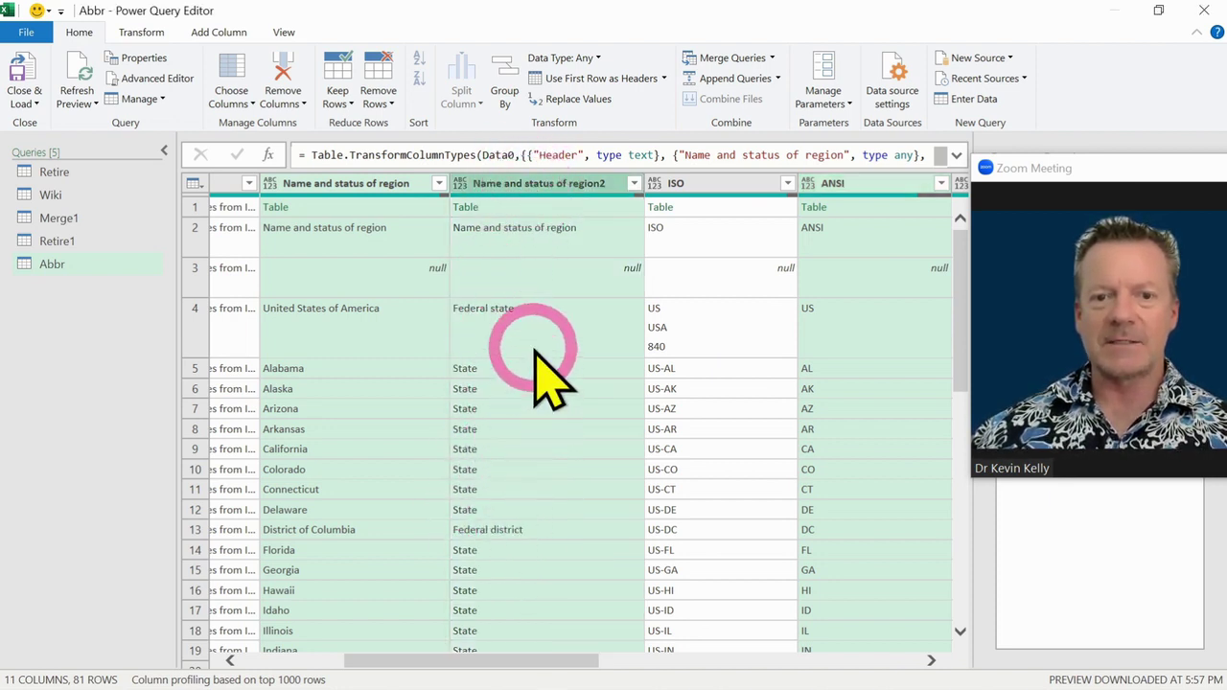
pyautogui.scroll(-1, 551, 345)
pyautogui.scroll(-15, 554, 384)
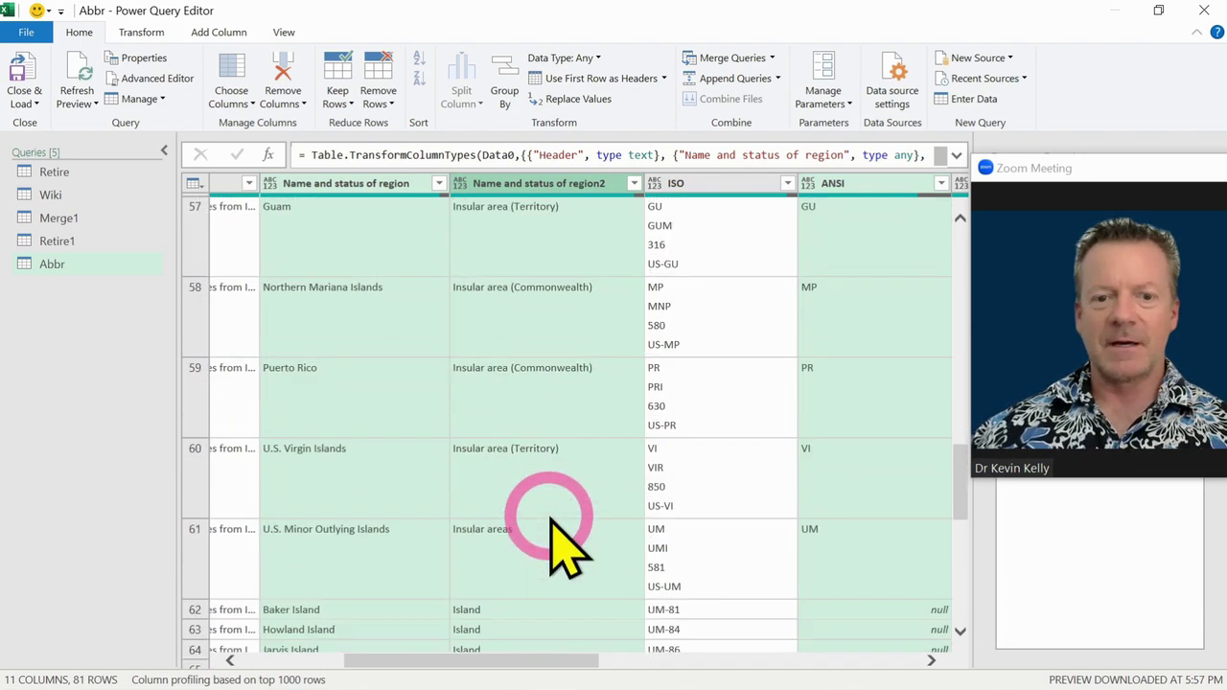
pyautogui.scroll(-3, 561, 522)
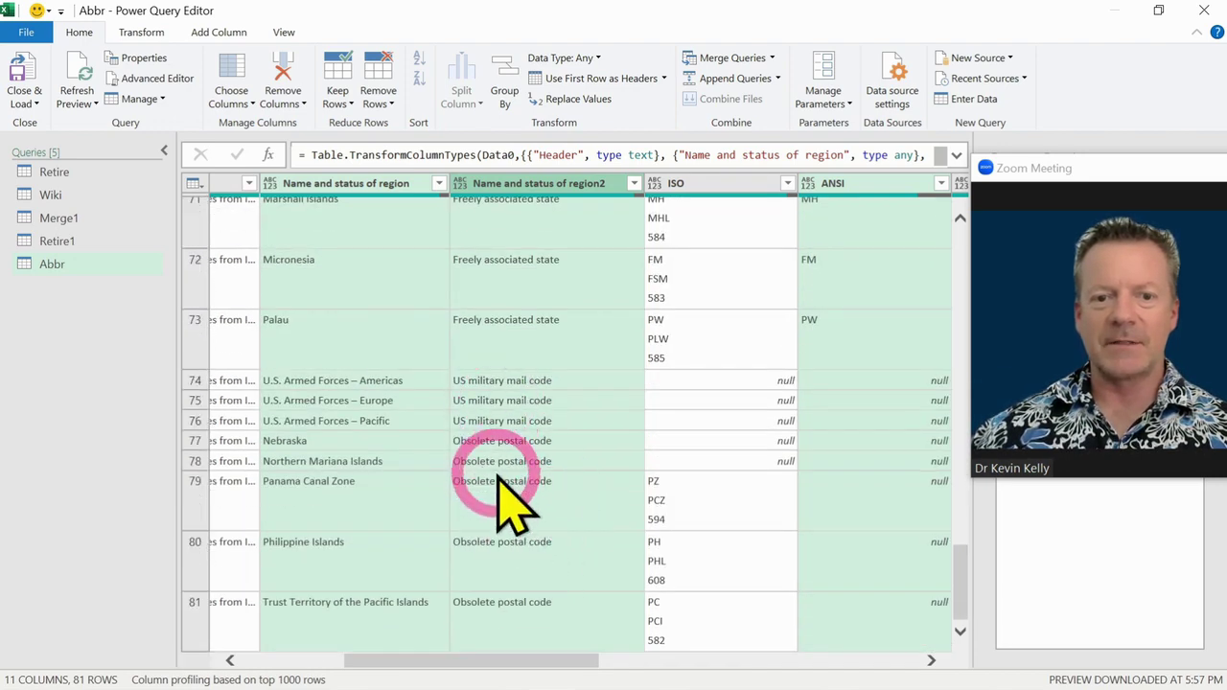
pyautogui.scroll(18, 513, 489)
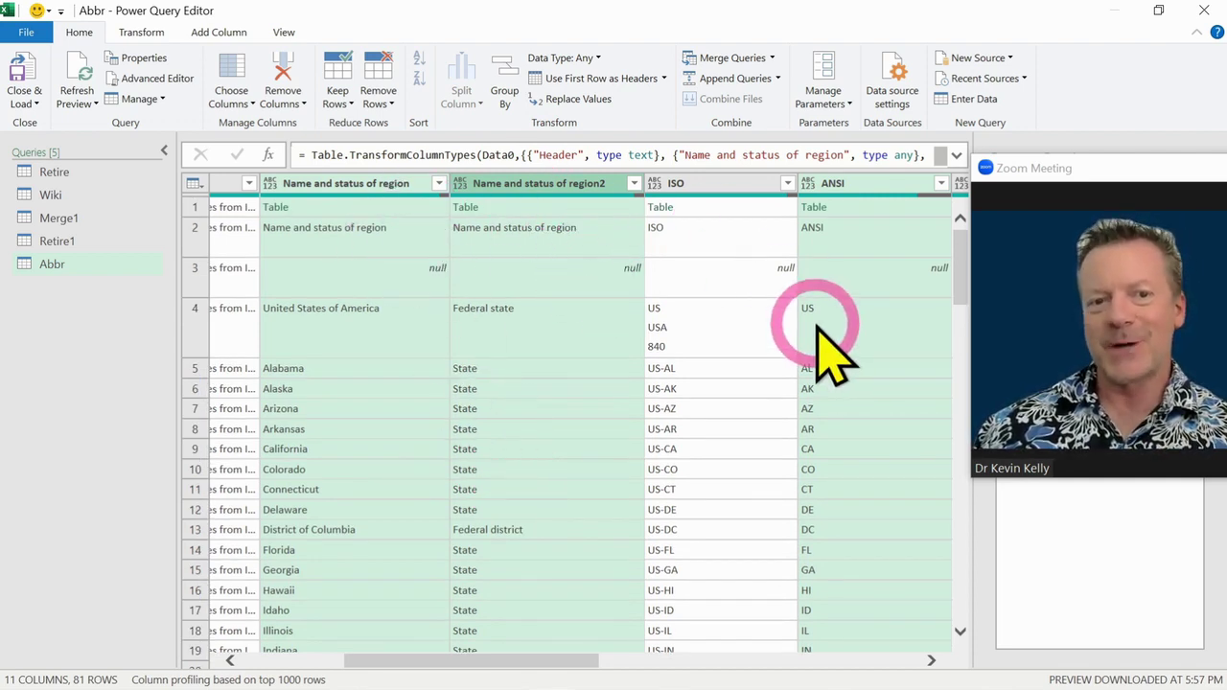
pyautogui.click(282, 104)
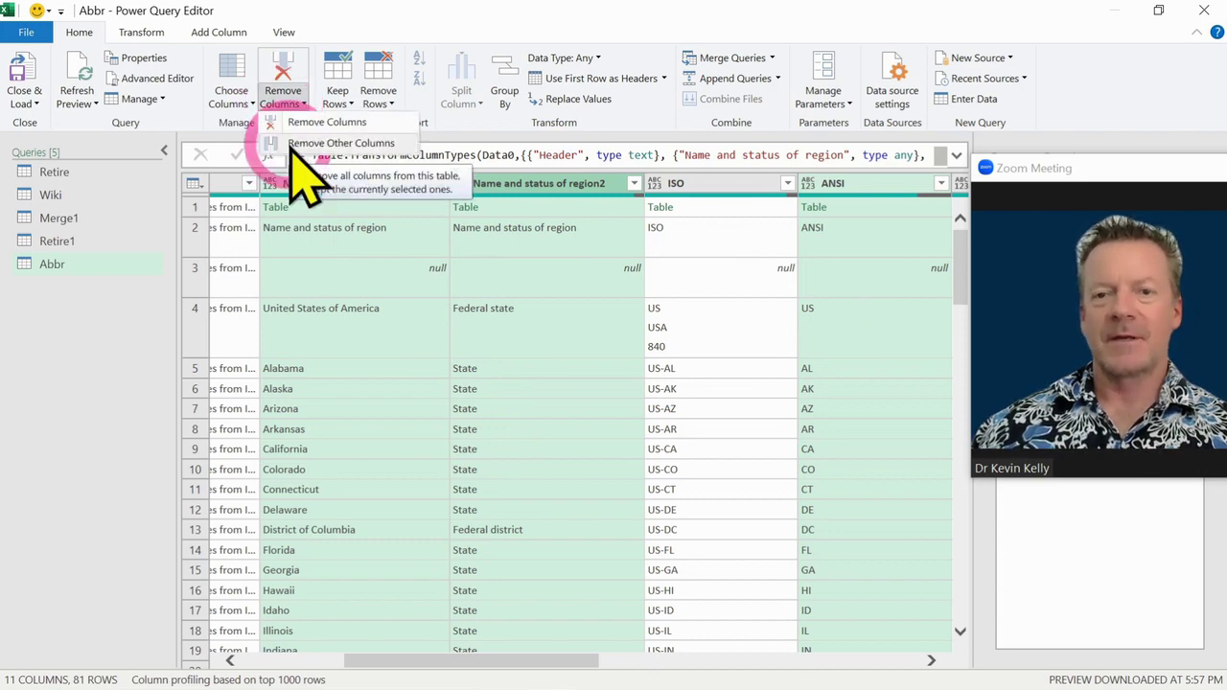
# Step: Keep only the three chosen columns and filter Abbr's rows to status equals State
pyautogui.click(292, 146)
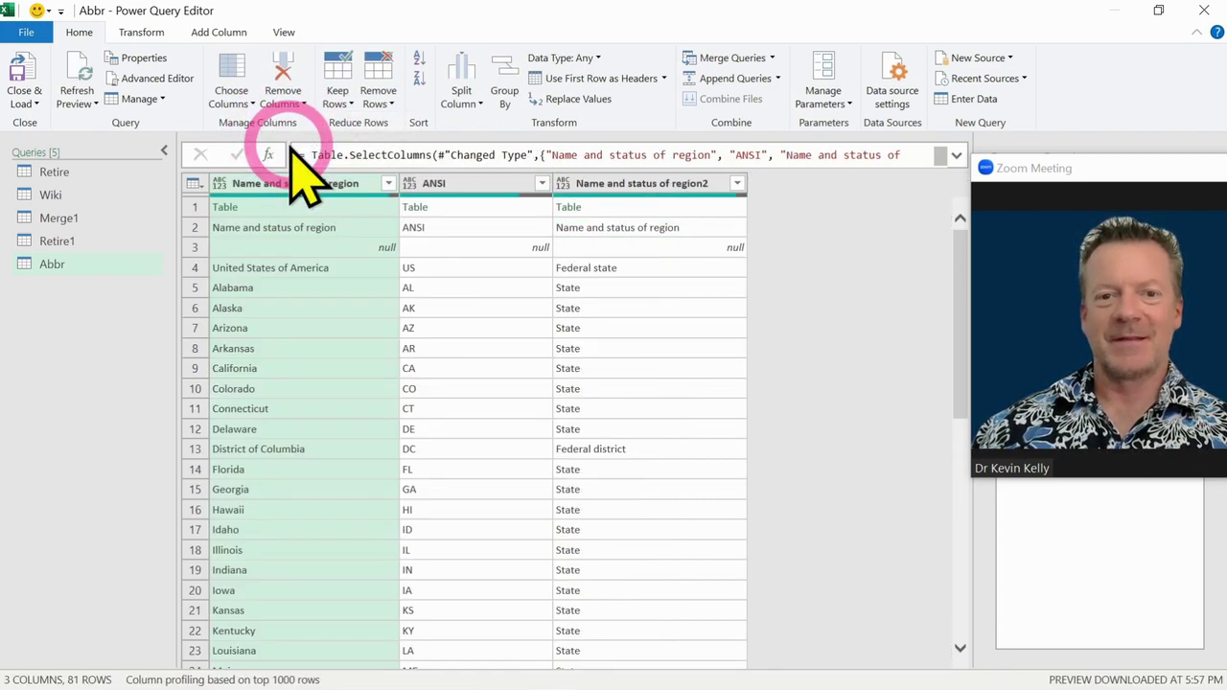
pyautogui.click(637, 185)
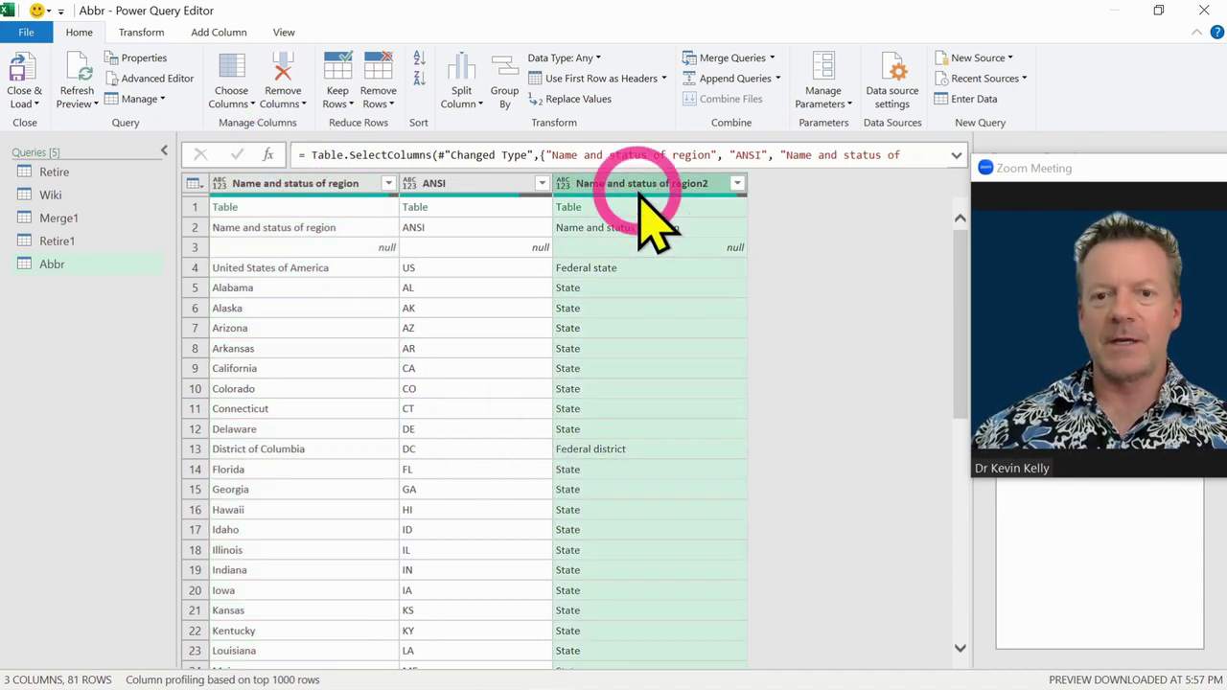
pyautogui.rightClick(609, 414)
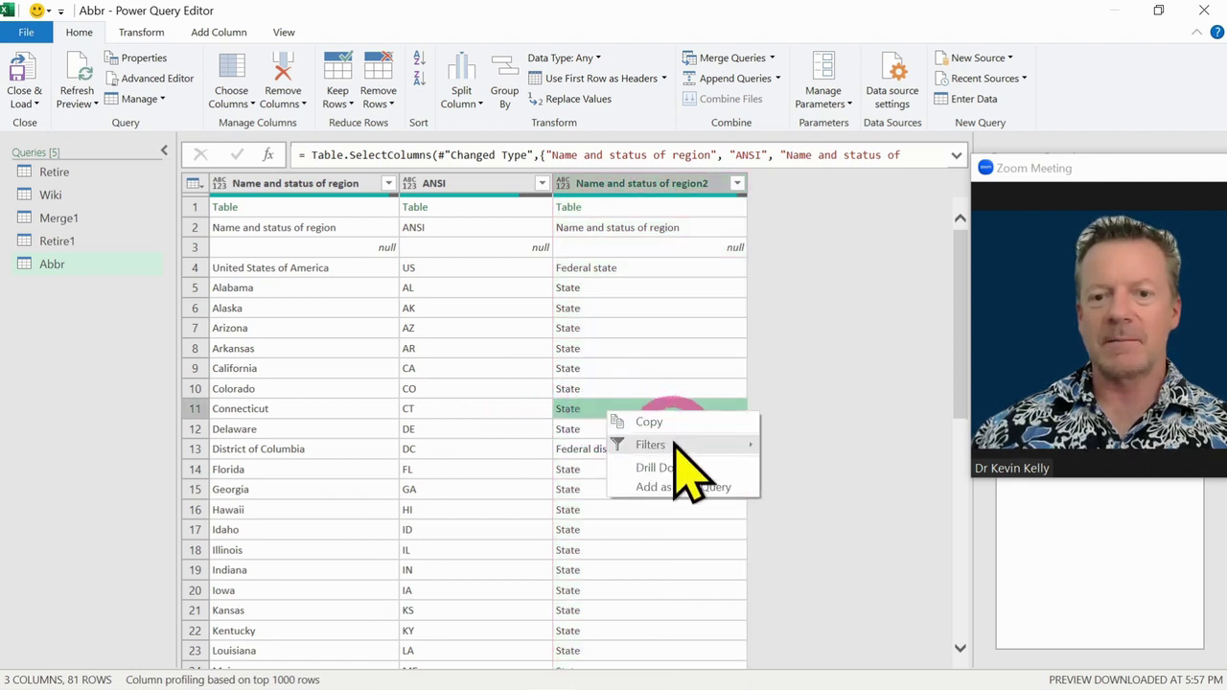
pyautogui.moveTo(676, 444)
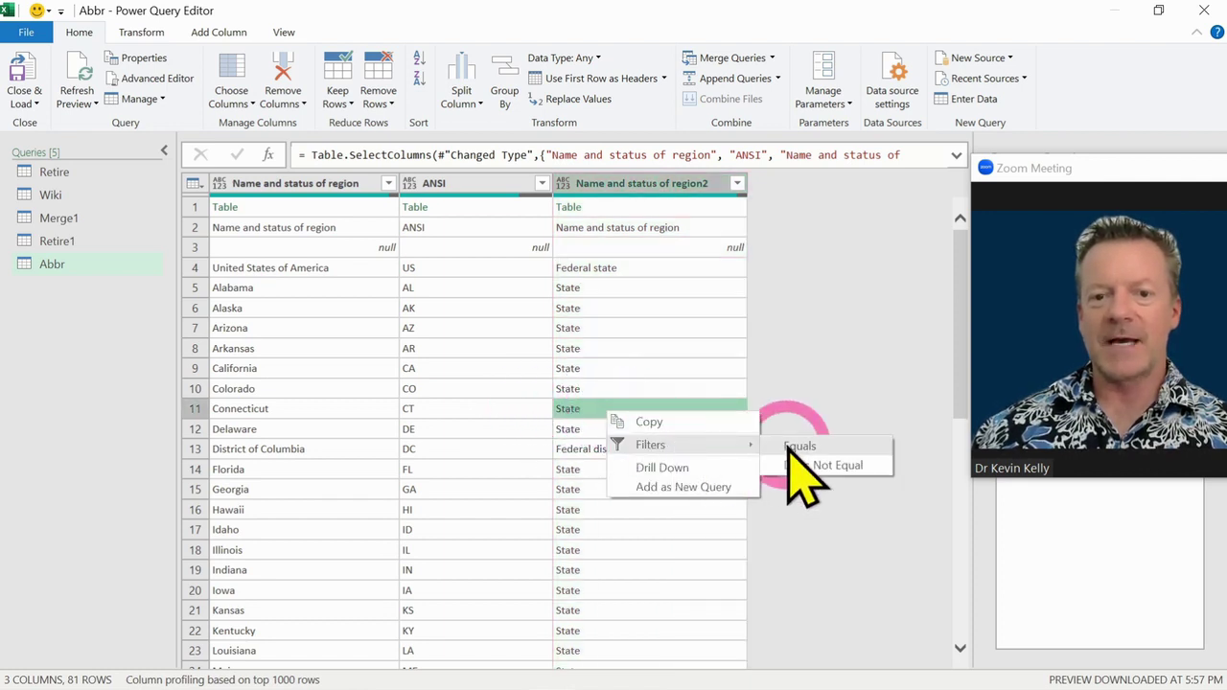
pyautogui.click(796, 446)
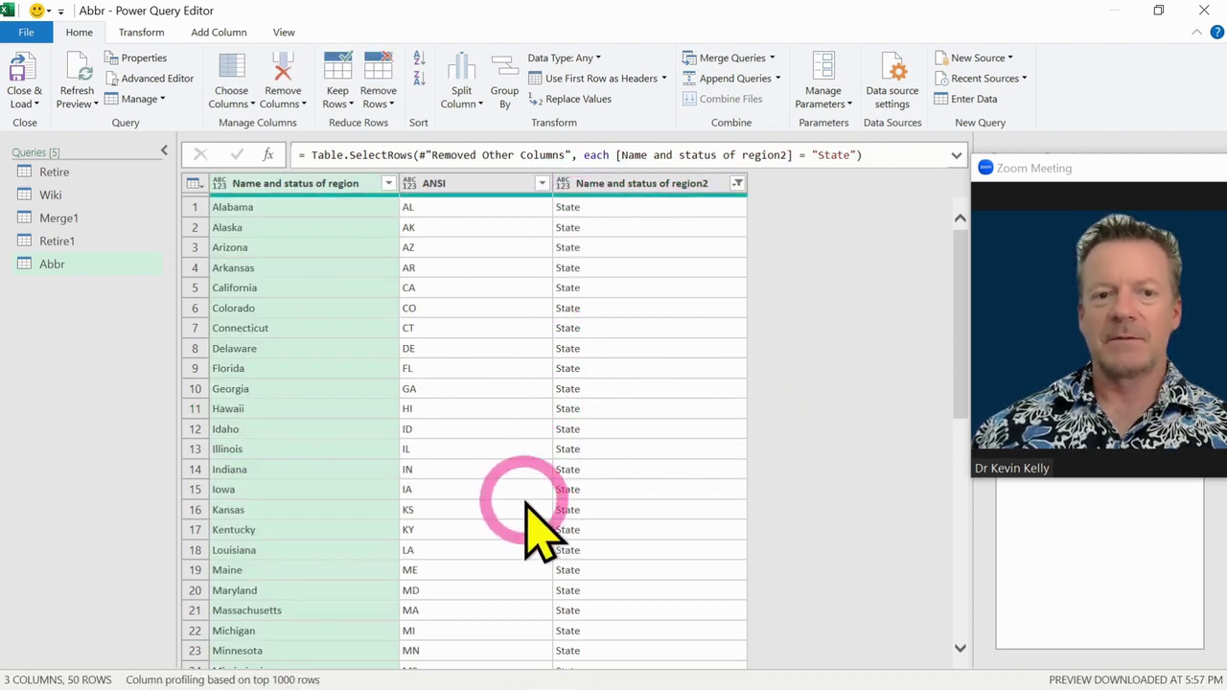
# Step: Remove the Name and status of region2 column and switch to the Retire1 query
pyautogui.click(647, 184)
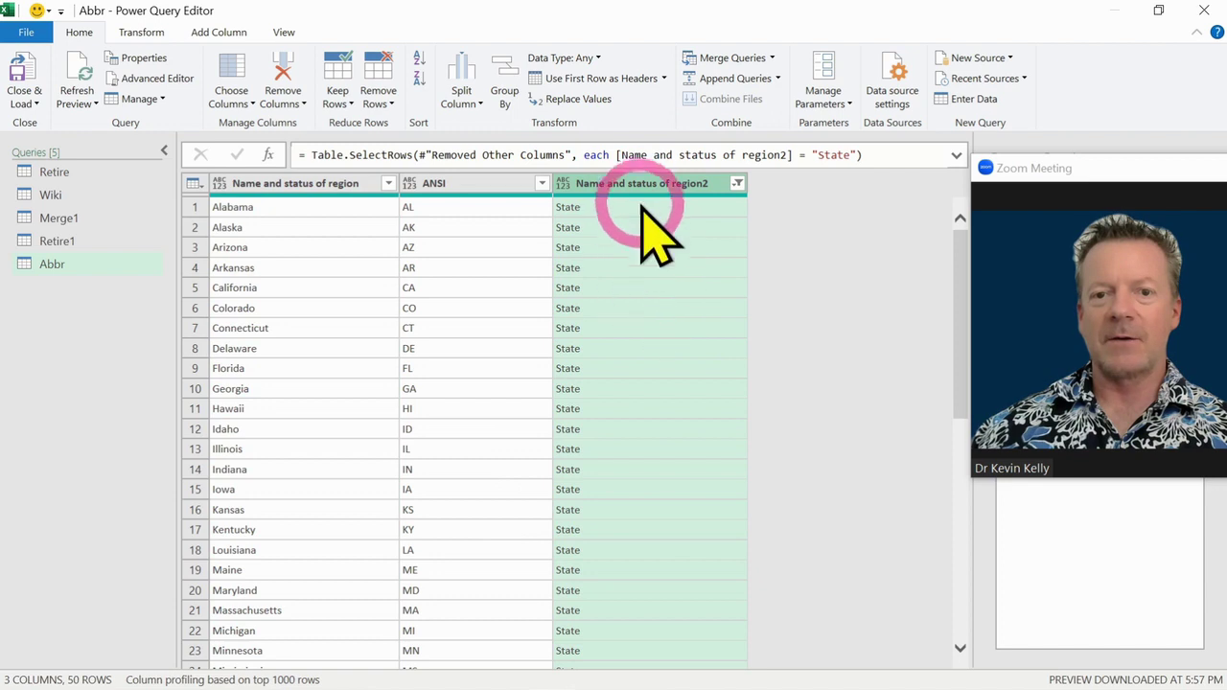
pyautogui.click(281, 76)
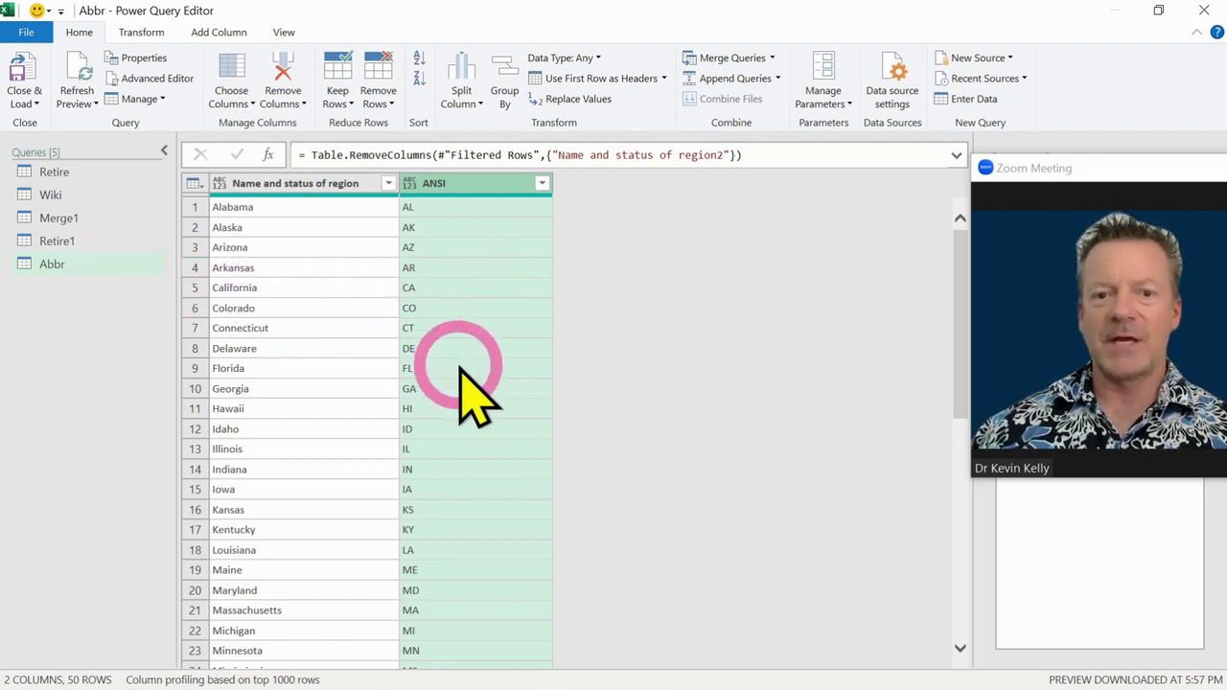
pyautogui.click(77, 244)
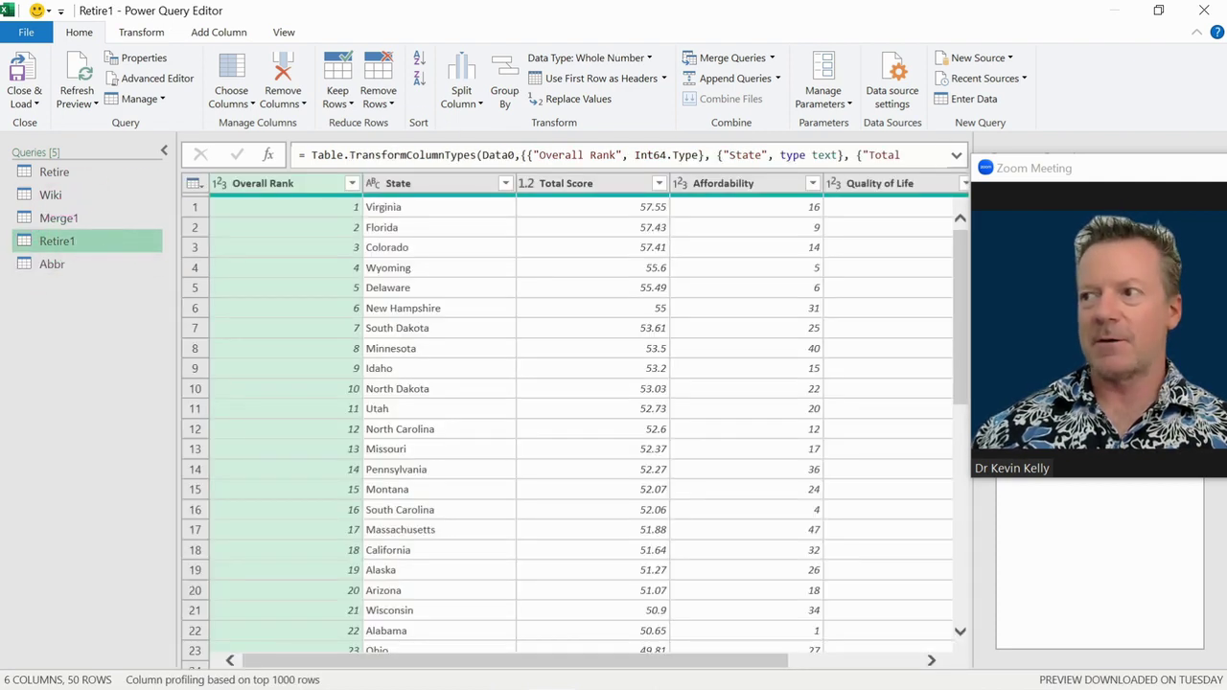
# Step: Merge Retire1 with Abbr as a new query, matching State to Name and status of region
pyautogui.click(773, 59)
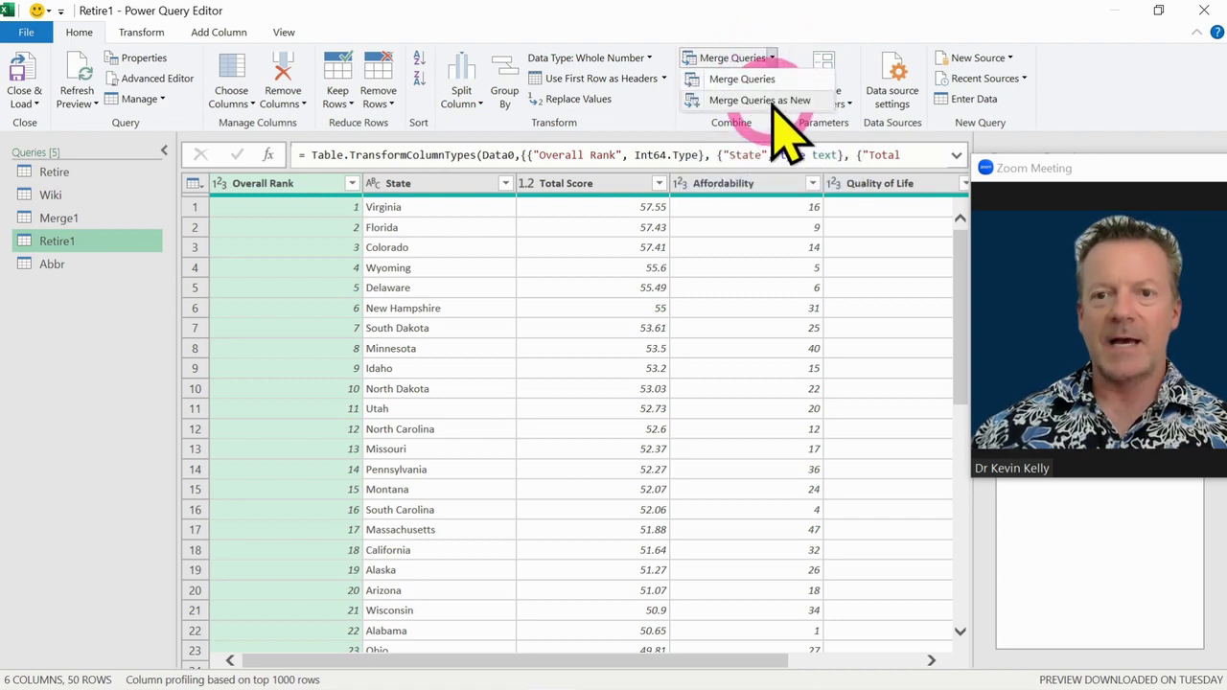
pyautogui.click(773, 101)
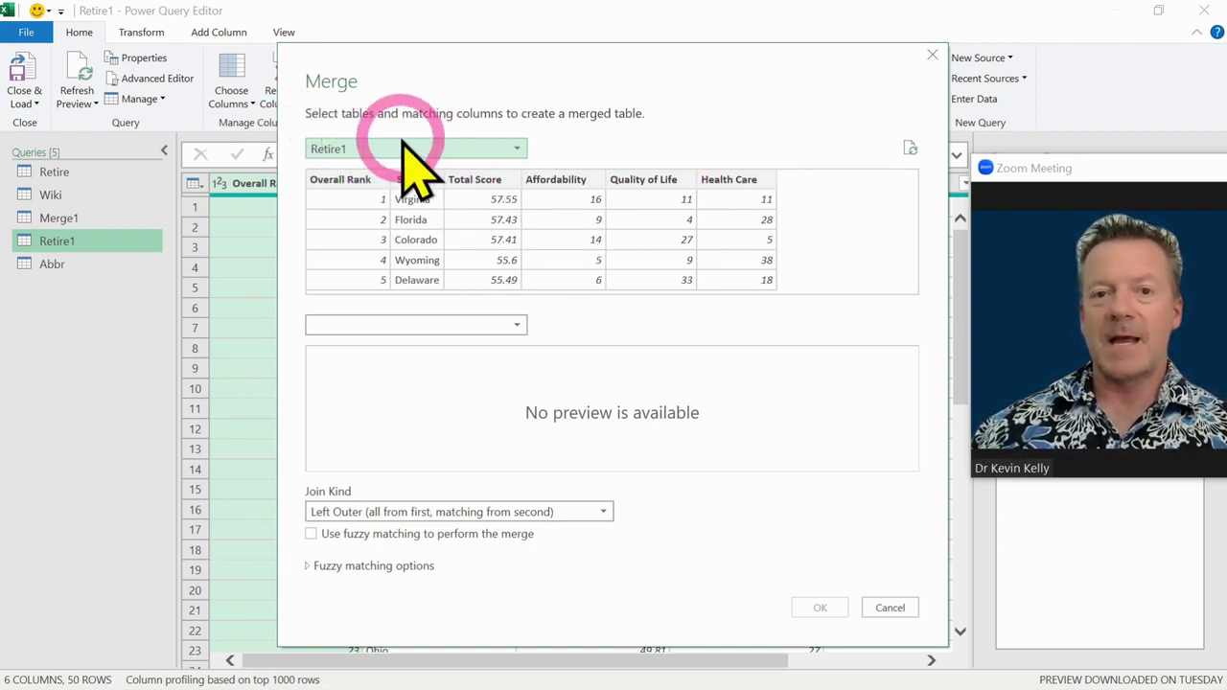
pyautogui.click(516, 324)
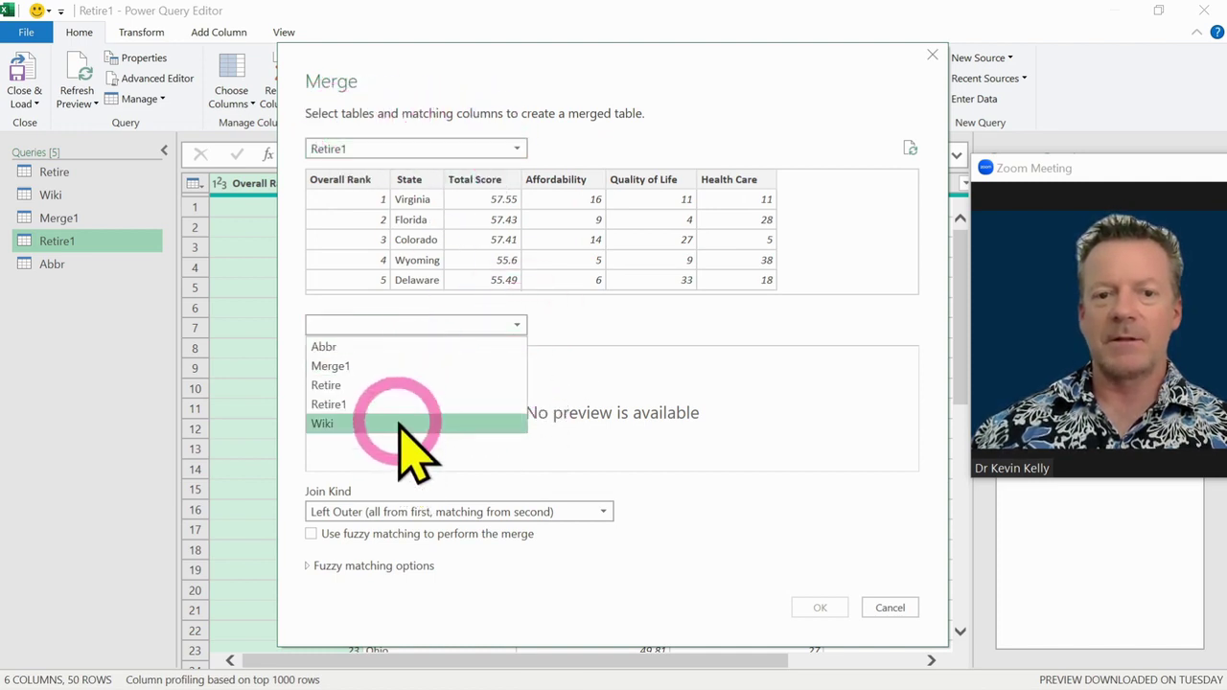
pyautogui.click(398, 346)
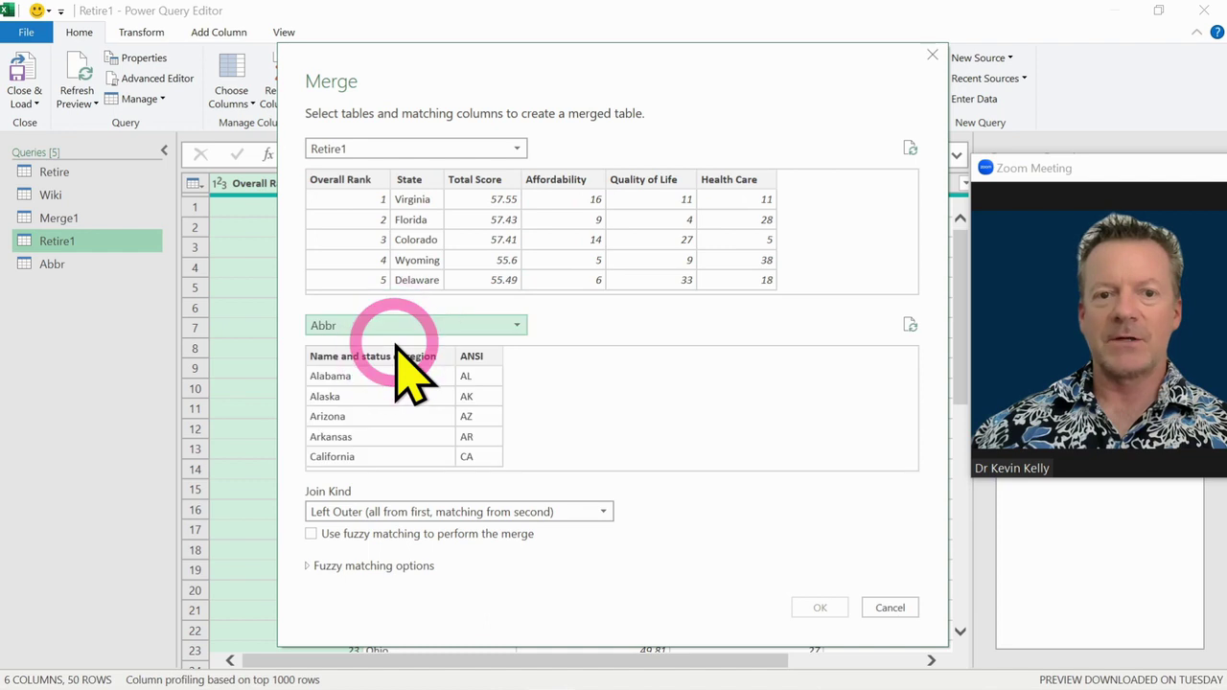
pyautogui.click(409, 179)
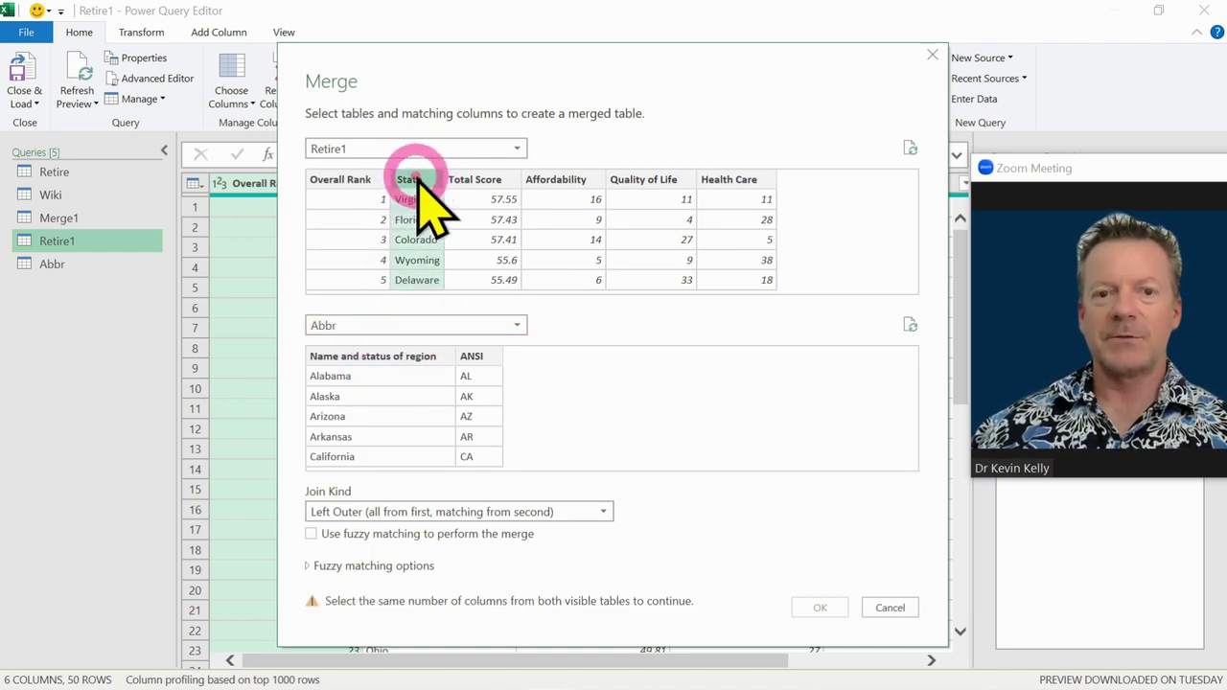
pyautogui.click(388, 359)
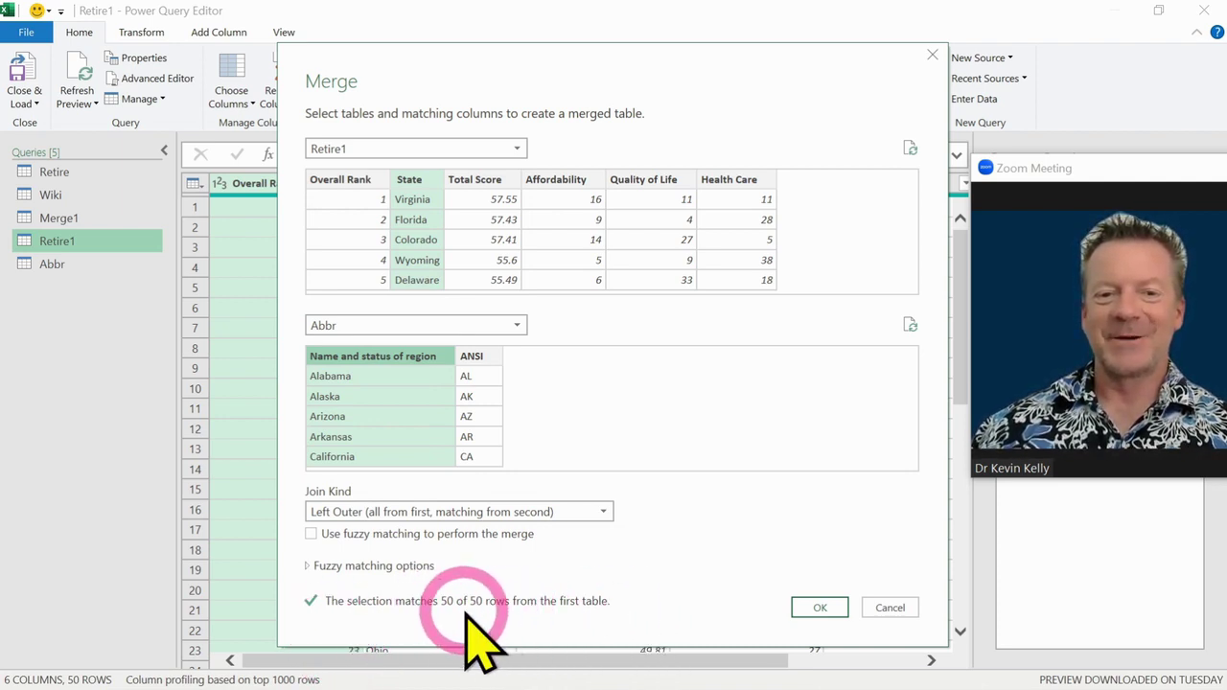
pyautogui.click(816, 608)
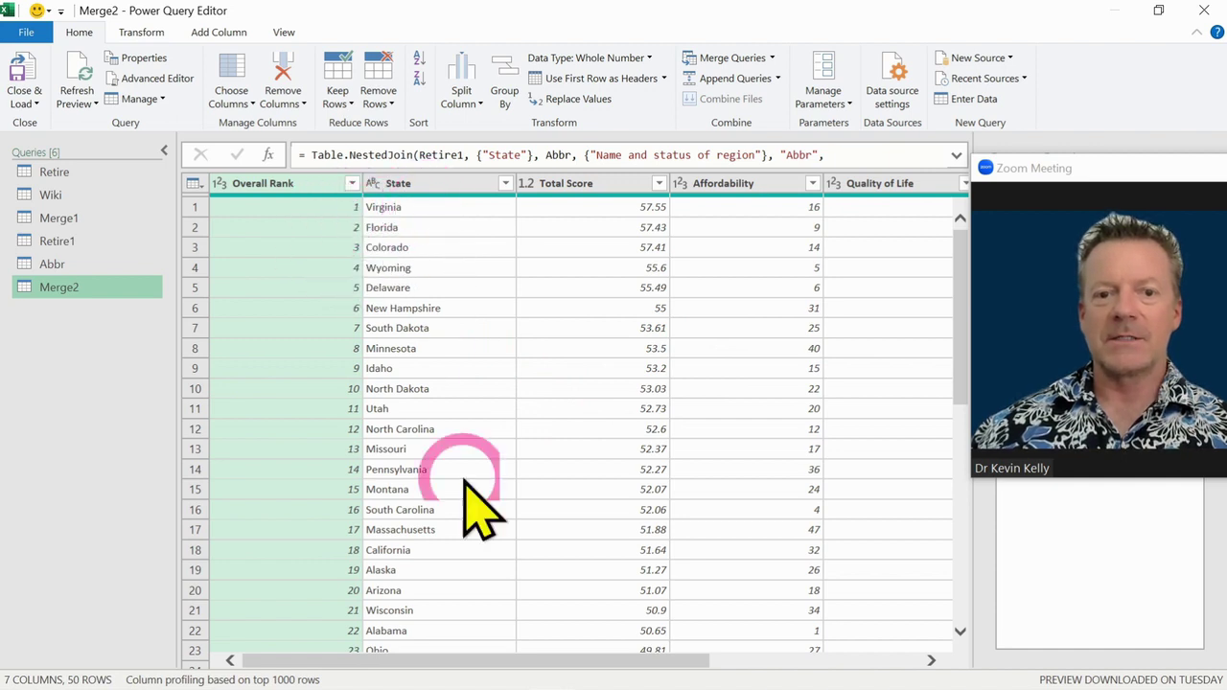
# Step: Expand the Abbr column to just ANSI, without the original column name prefix
pyautogui.moveTo(646, 661); pyautogui.dragTo(927, 680)
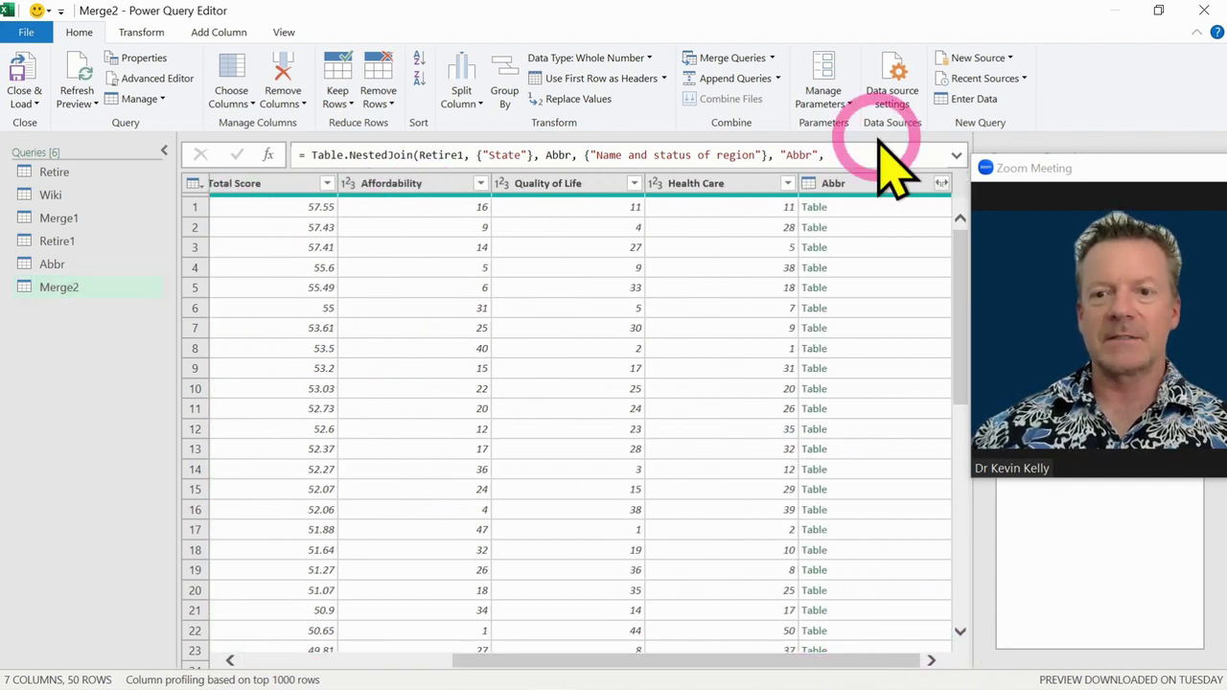
pyautogui.moveTo(1037, 173); pyautogui.dragTo(1070, 238)
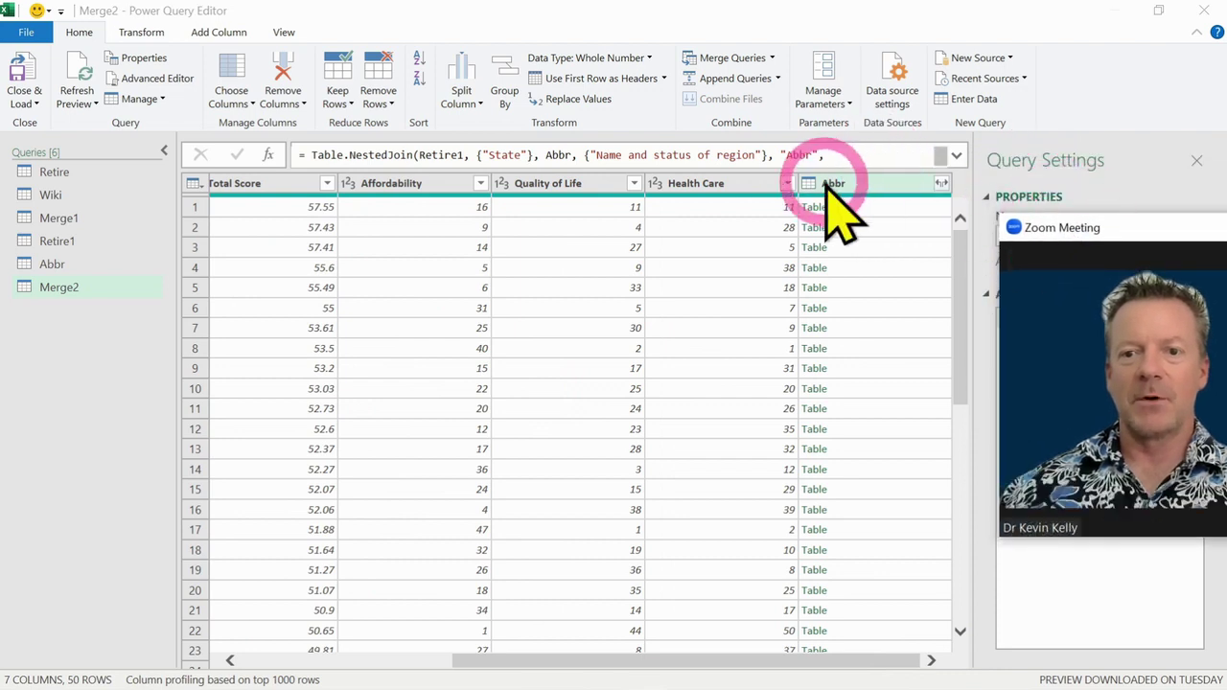
pyautogui.click(942, 183)
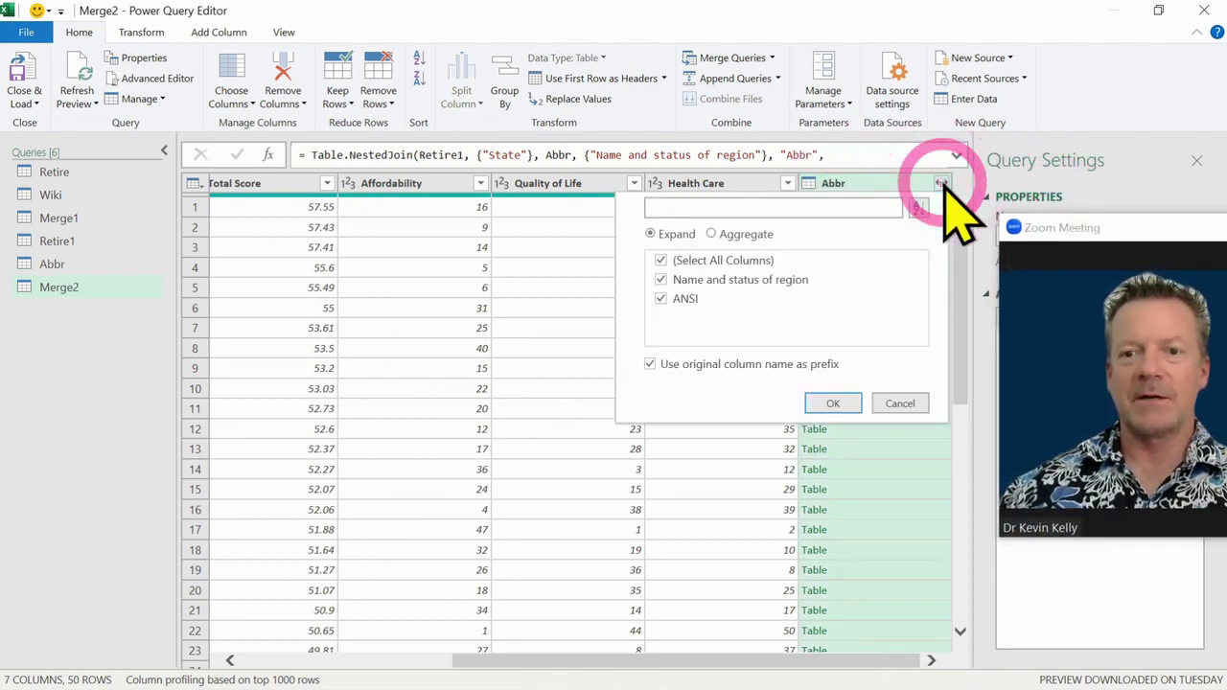
pyautogui.click(651, 365)
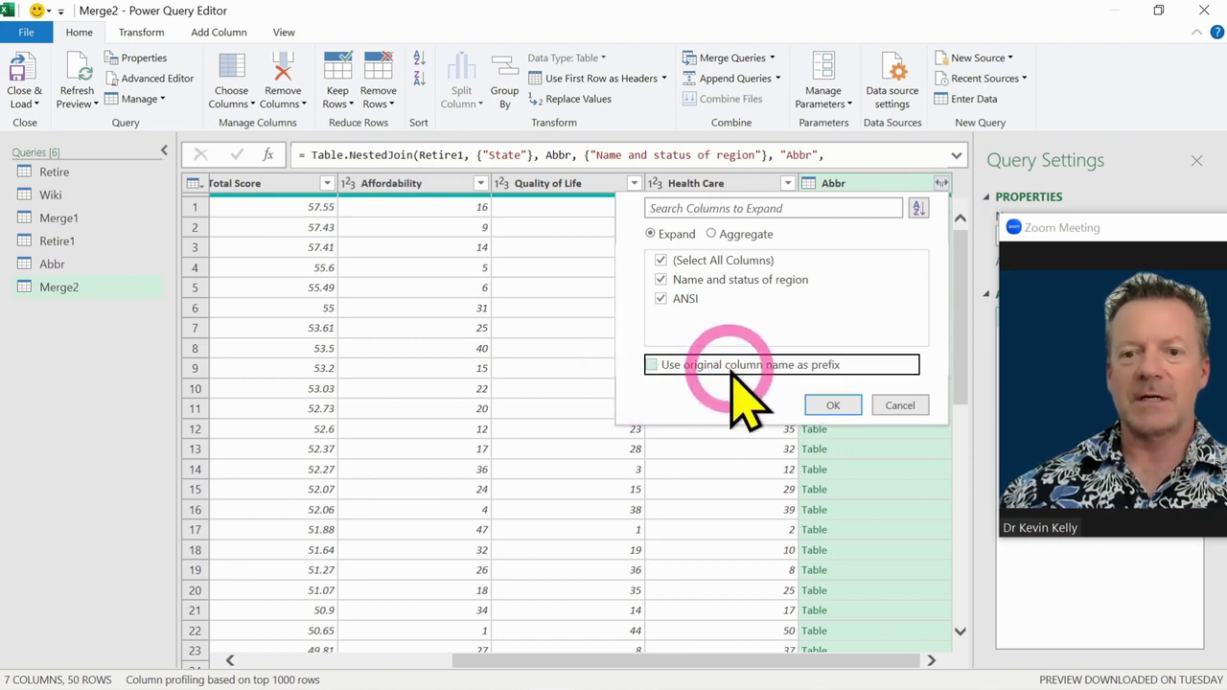
pyautogui.click(661, 280)
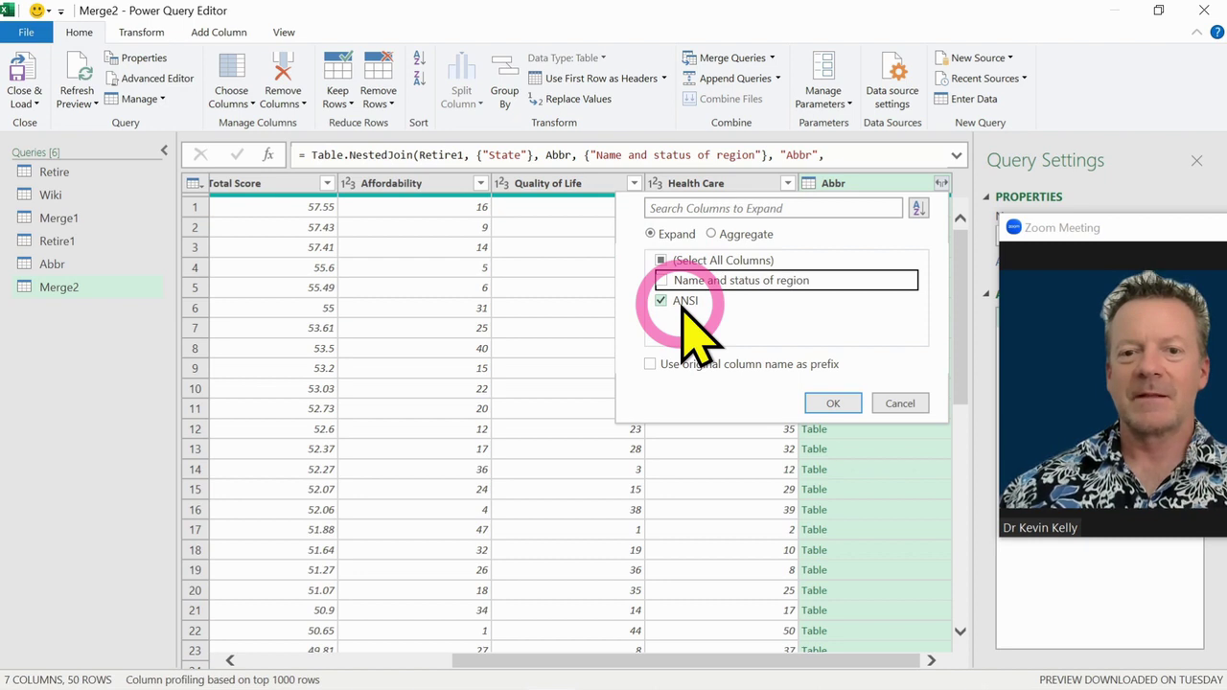
pyautogui.click(830, 404)
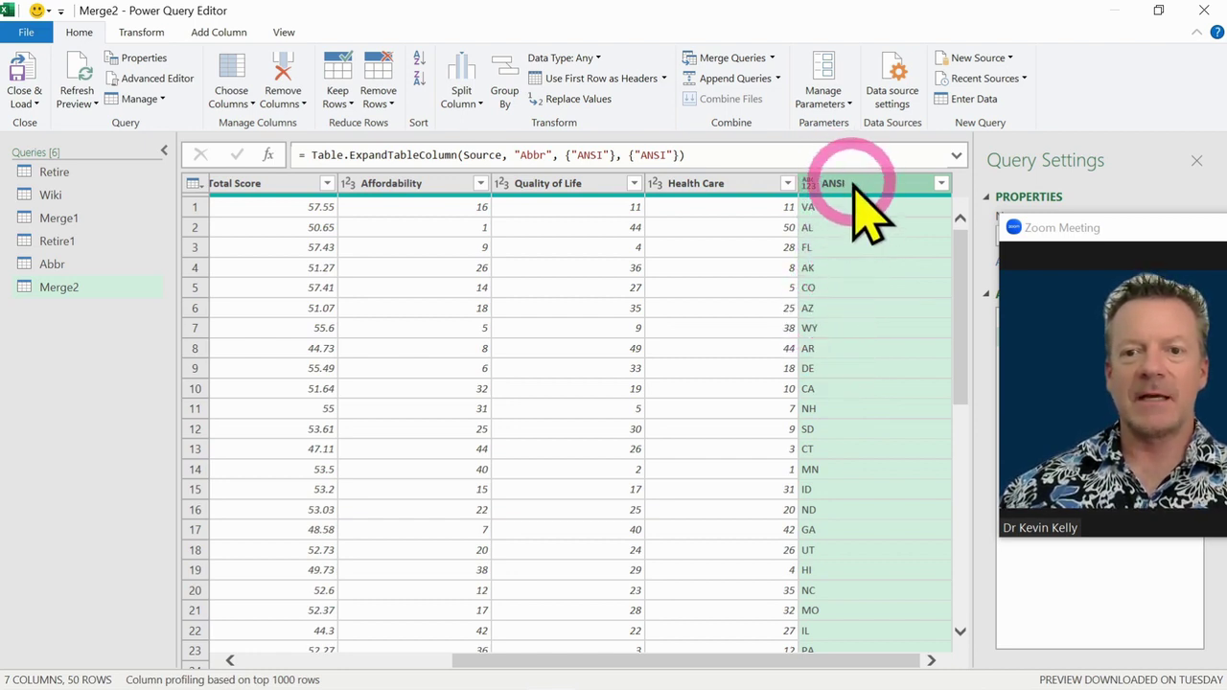
# Step: Move the ANSI column in Merge2 between Overall Rank and State
pyautogui.moveTo(848, 182); pyautogui.dragTo(340, 184)
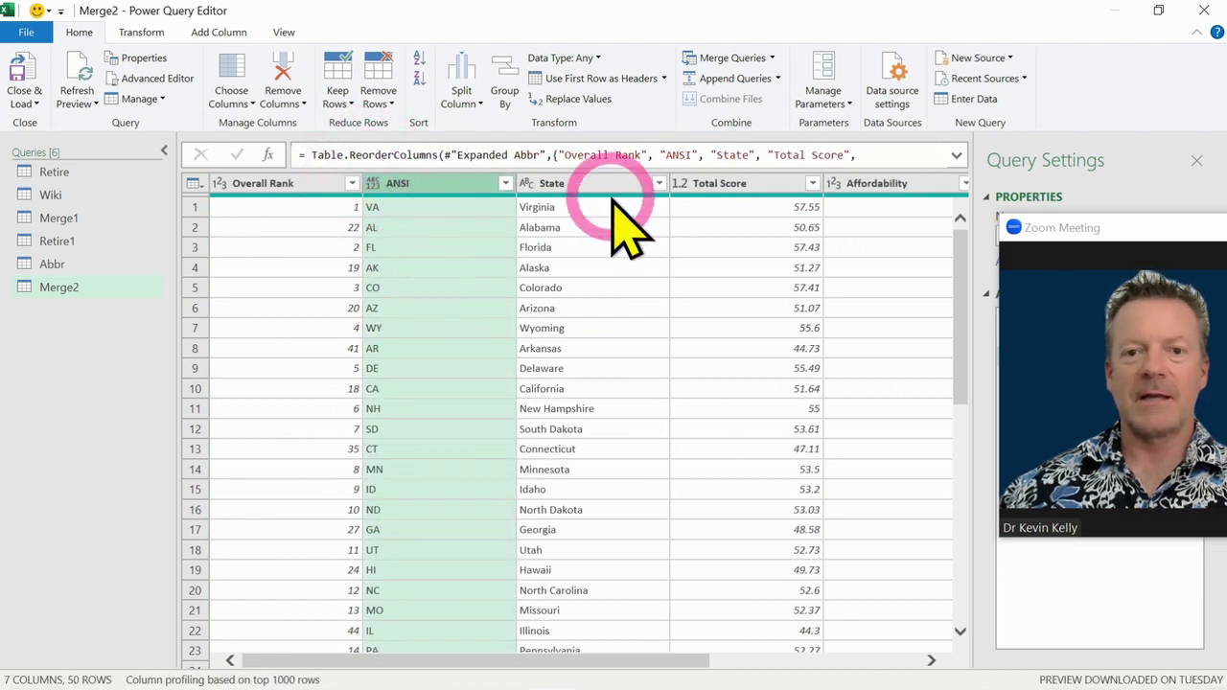
pyautogui.click(611, 185)
# Step: Remove the State column from Merge2 and Close & Load it into the workbook
pyautogui.rightClick(614, 198)
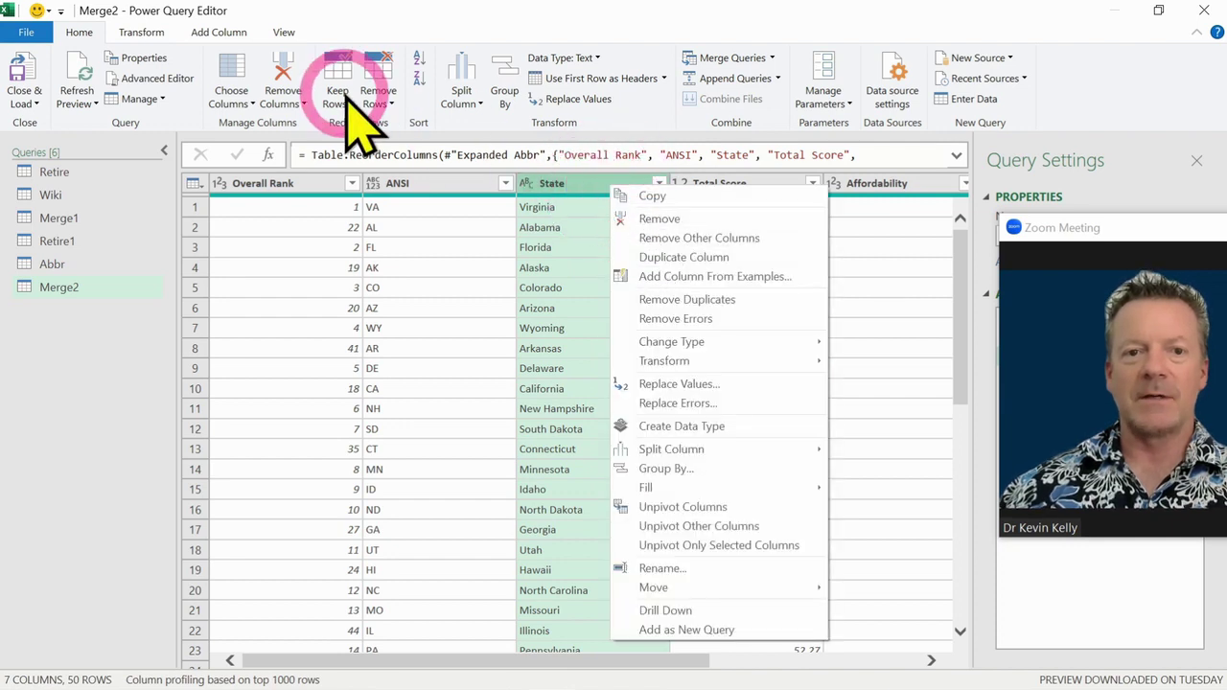
pyautogui.click(285, 76)
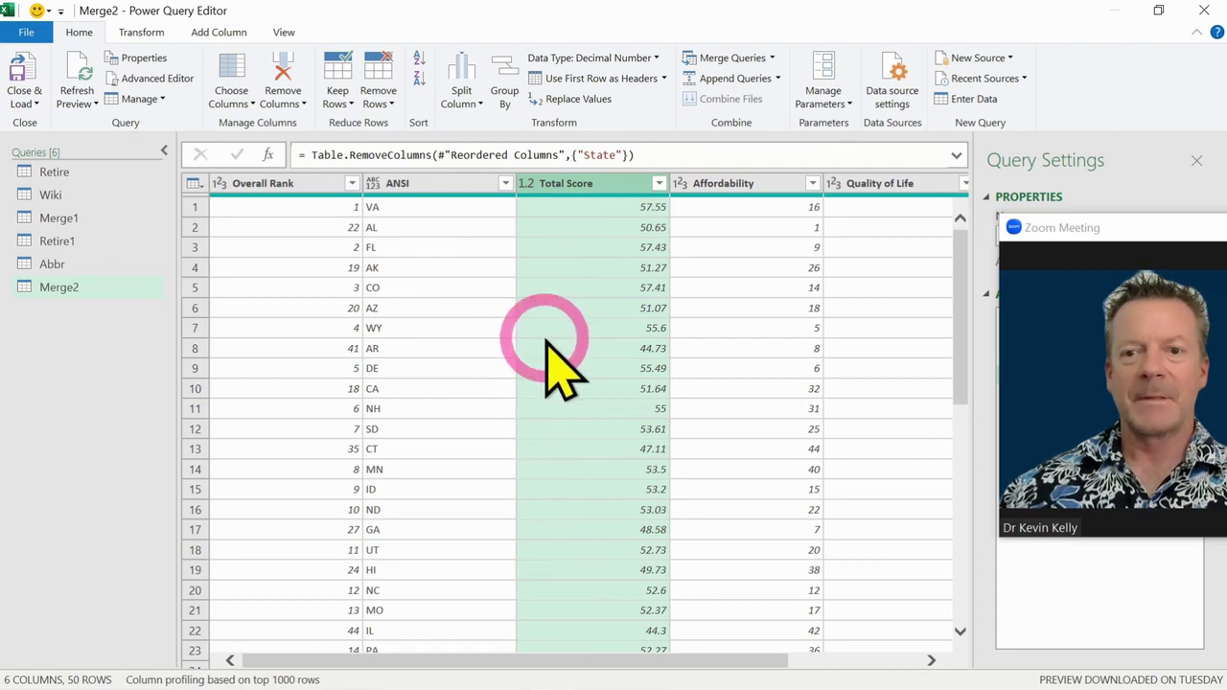
pyautogui.click(23, 75)
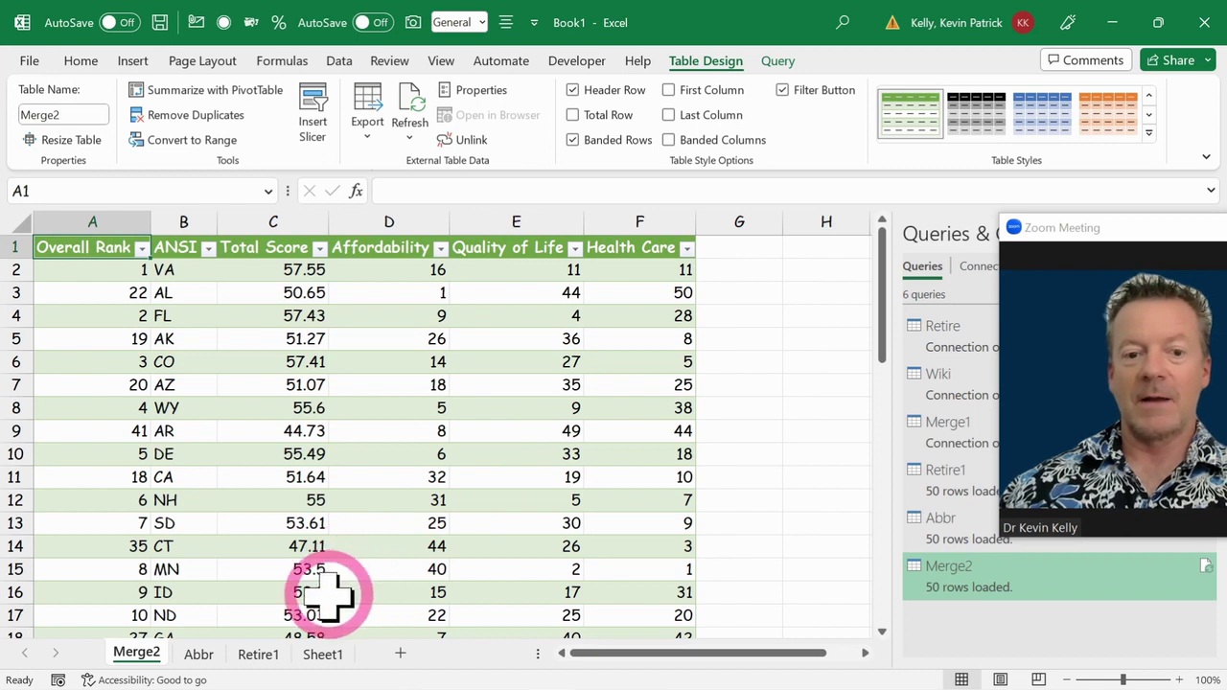
# Step: Select the ANSI and Total Score columns (B:C) of the loaded Merge2 table
pyautogui.click(134, 524)
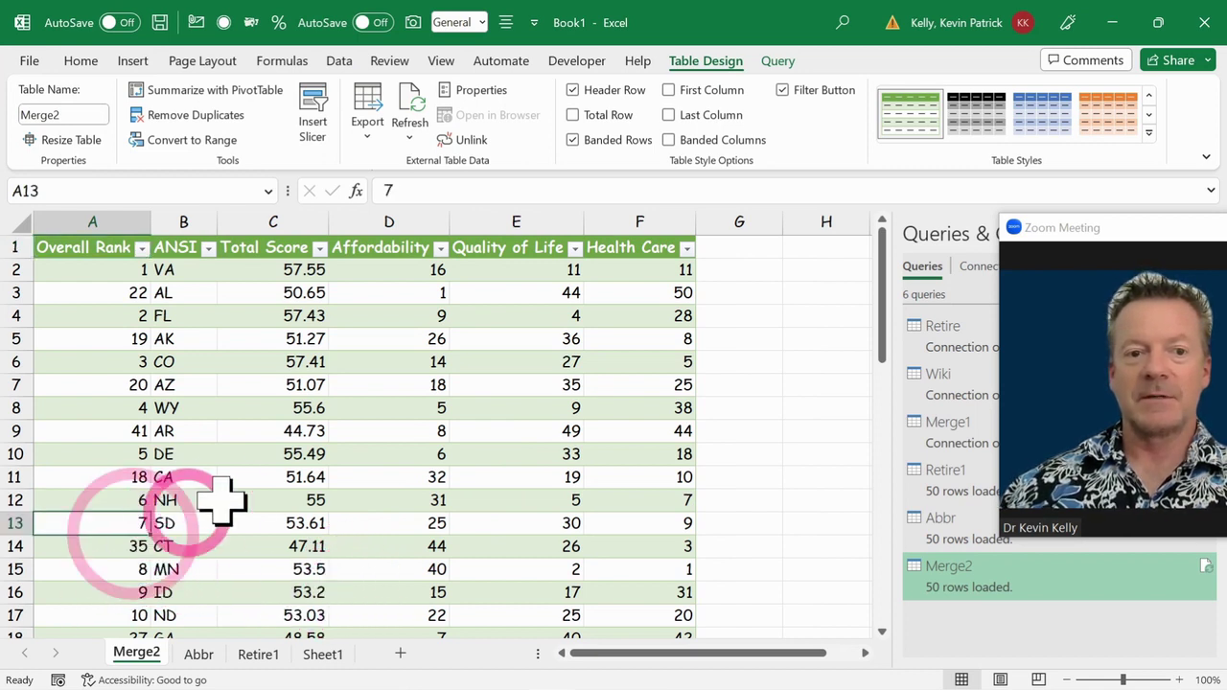
pyautogui.moveTo(120, 221); pyautogui.dragTo(181, 222)
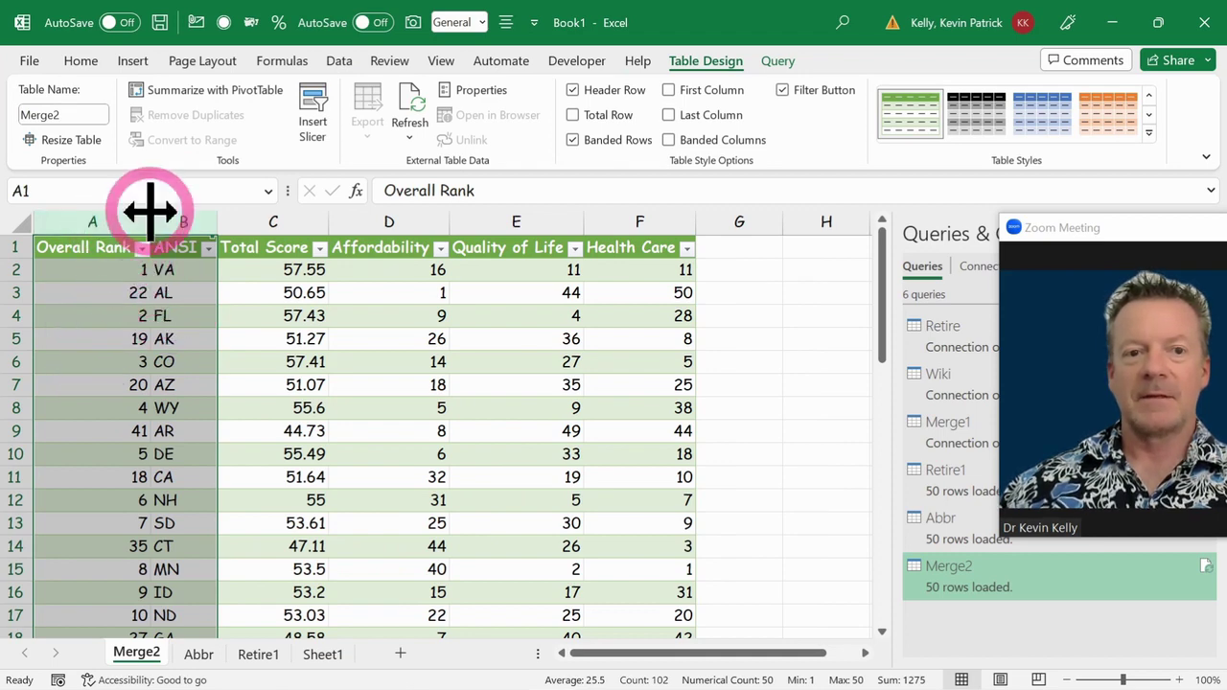
pyautogui.click(133, 60)
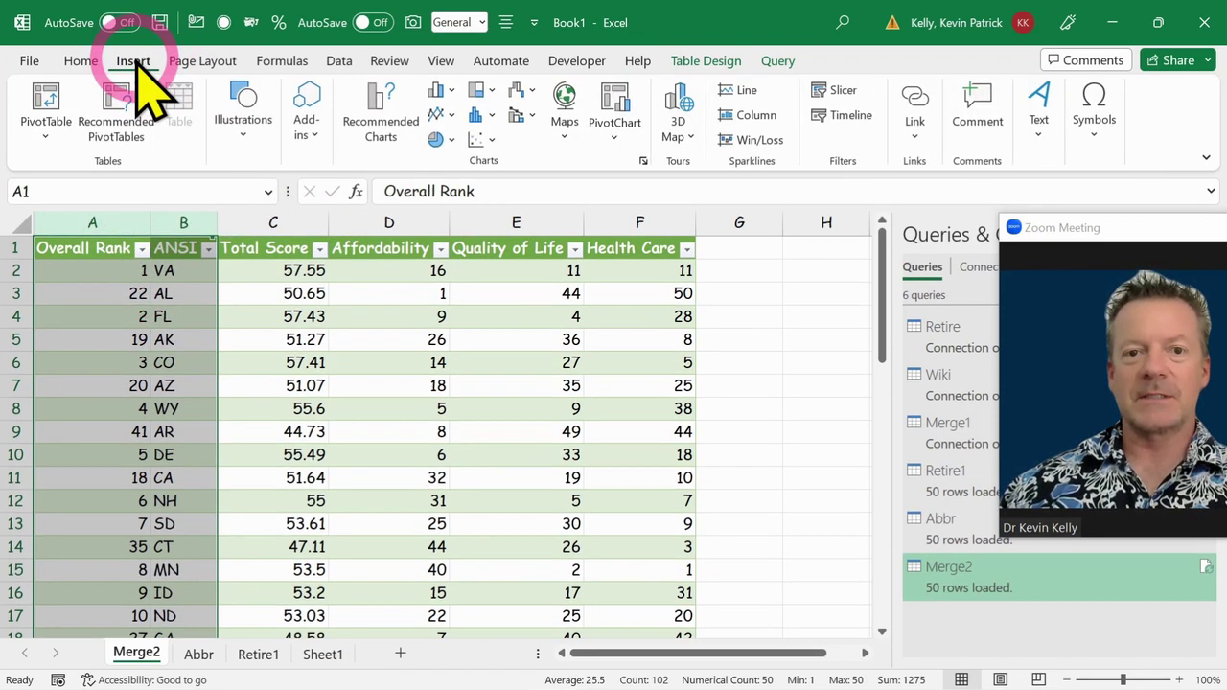
pyautogui.click(355, 366)
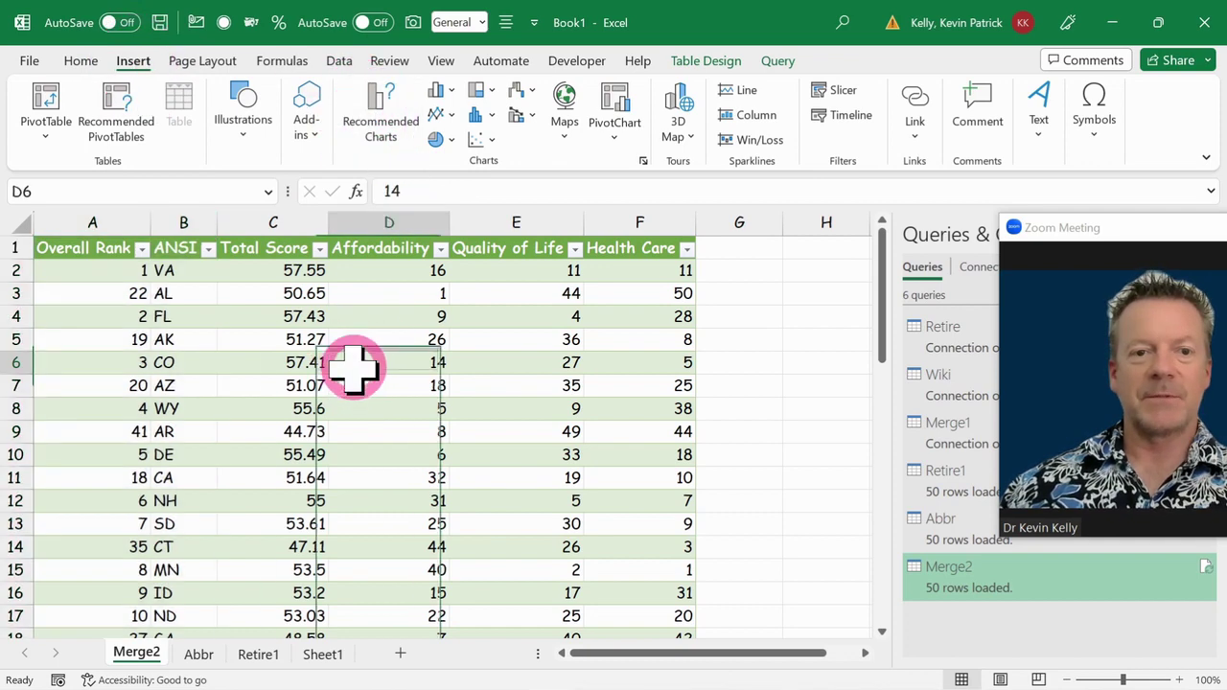
pyautogui.moveTo(187, 213); pyautogui.dragTo(271, 271)
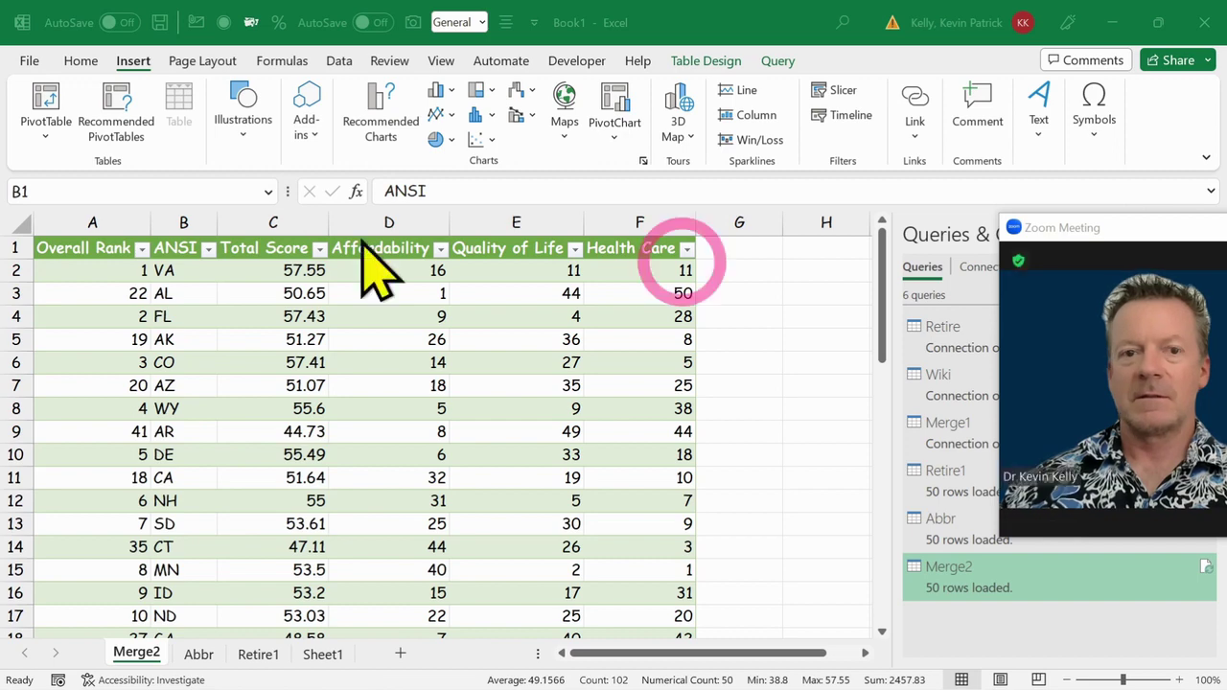
# Step: Insert a clustered column chart of Total Score from the selected columns
pyautogui.click(395, 124)
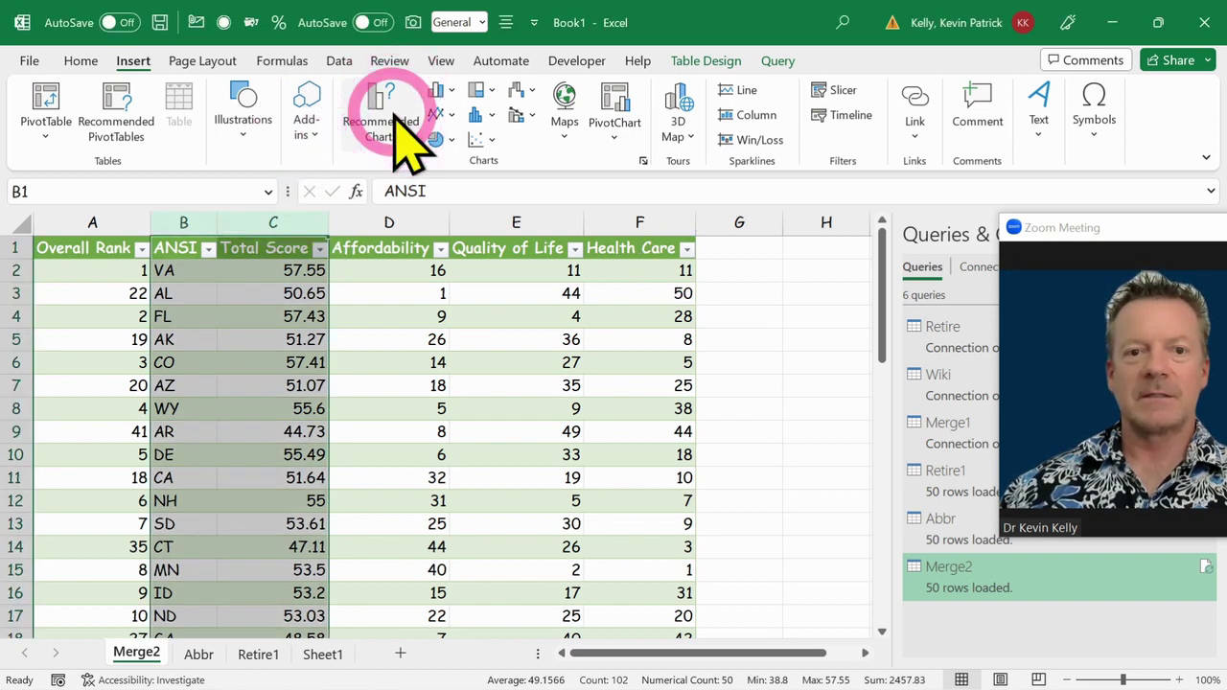
pyautogui.click(375, 120)
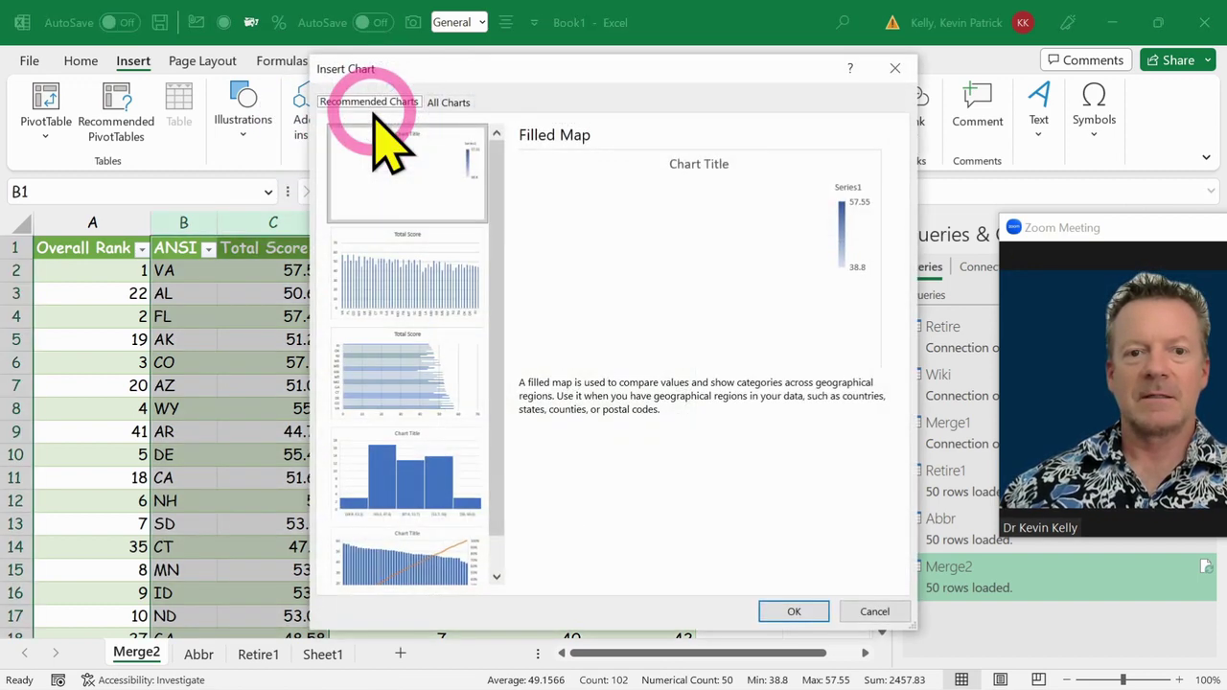
pyautogui.click(443, 102)
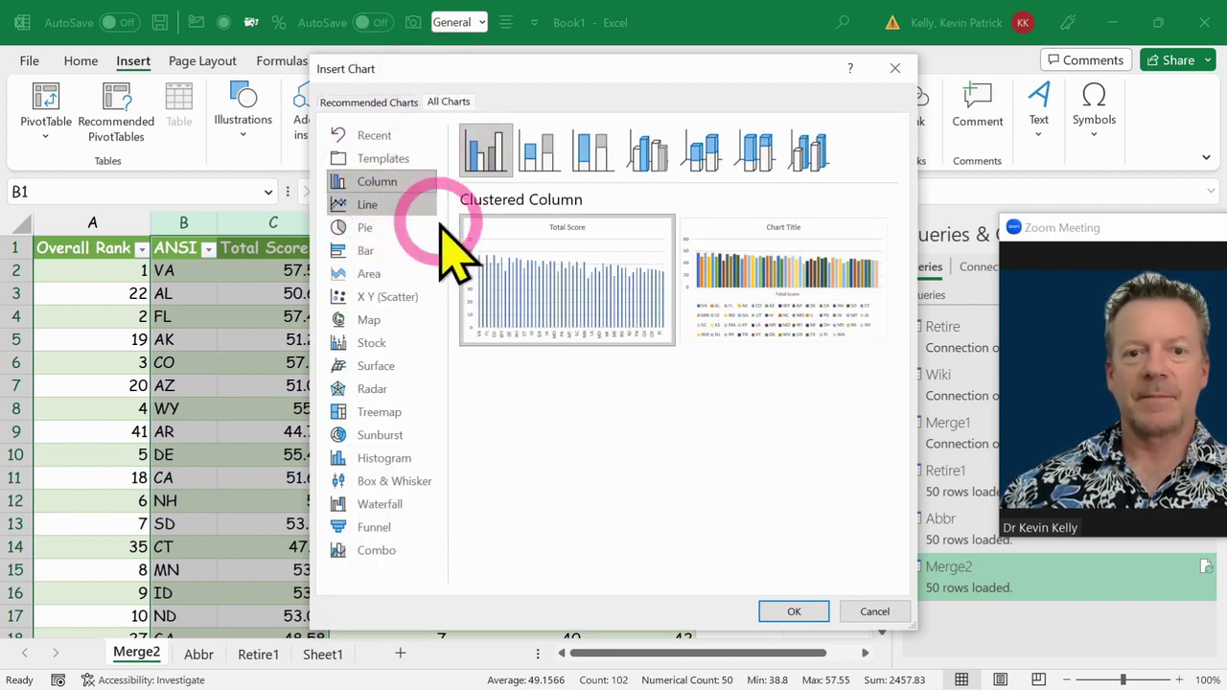
pyautogui.moveTo(528, 286)
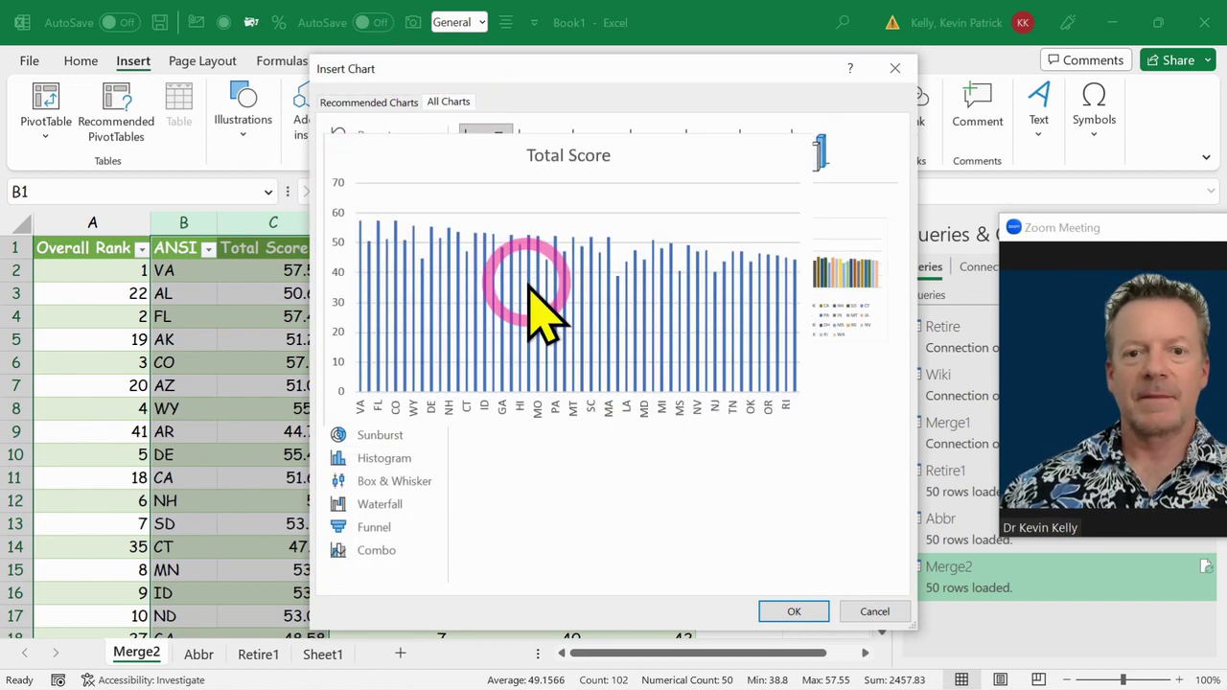
pyautogui.click(805, 613)
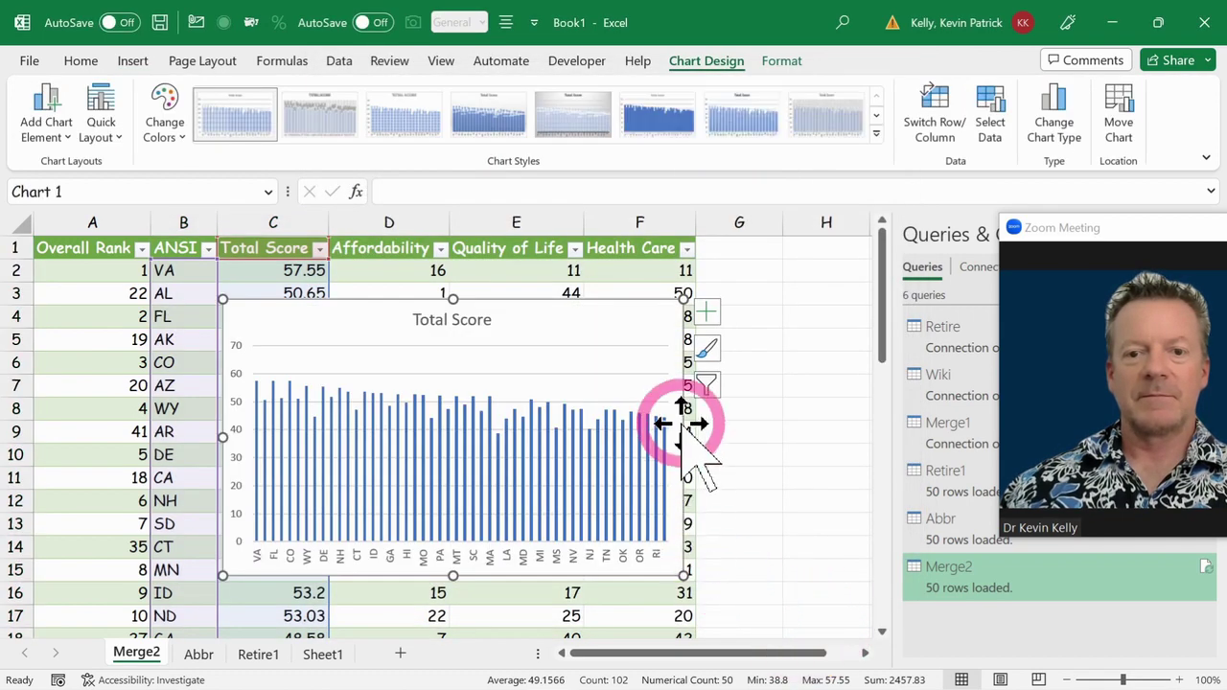
# Step: Widen the chart so all 50 state codes show, and close the Queries & Connections pane
pyautogui.moveTo(684, 437); pyautogui.dragTo(872, 438)
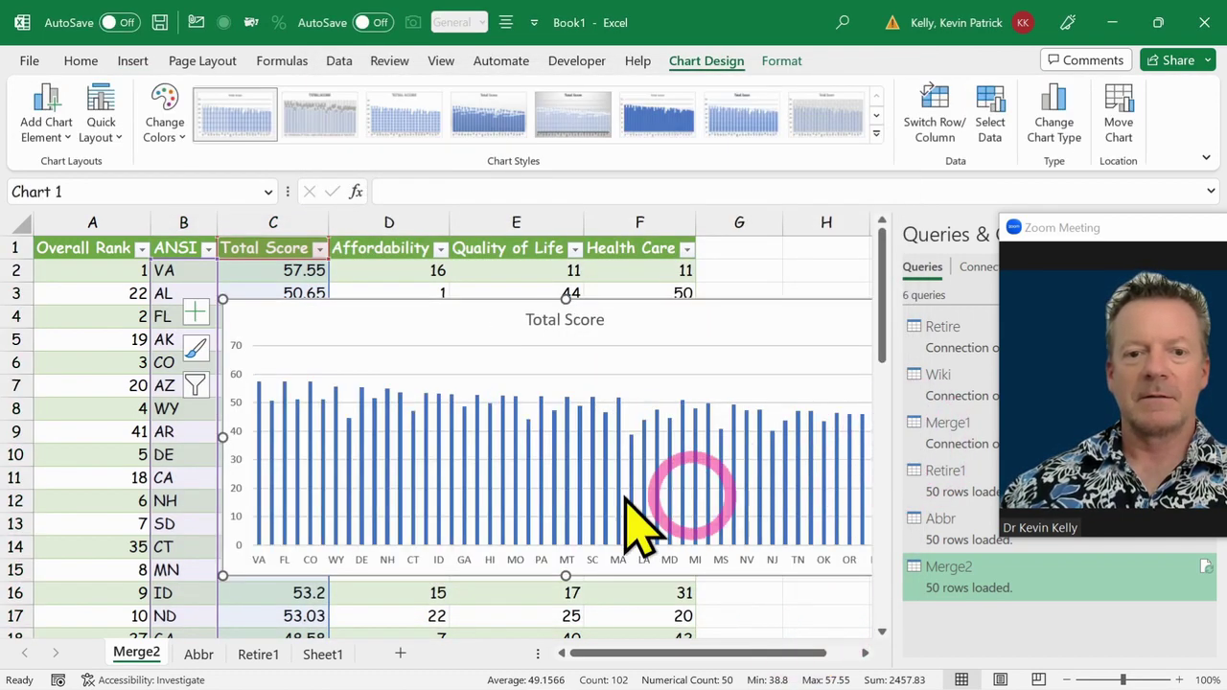
pyautogui.moveTo(222, 437); pyautogui.dragTo(80, 437)
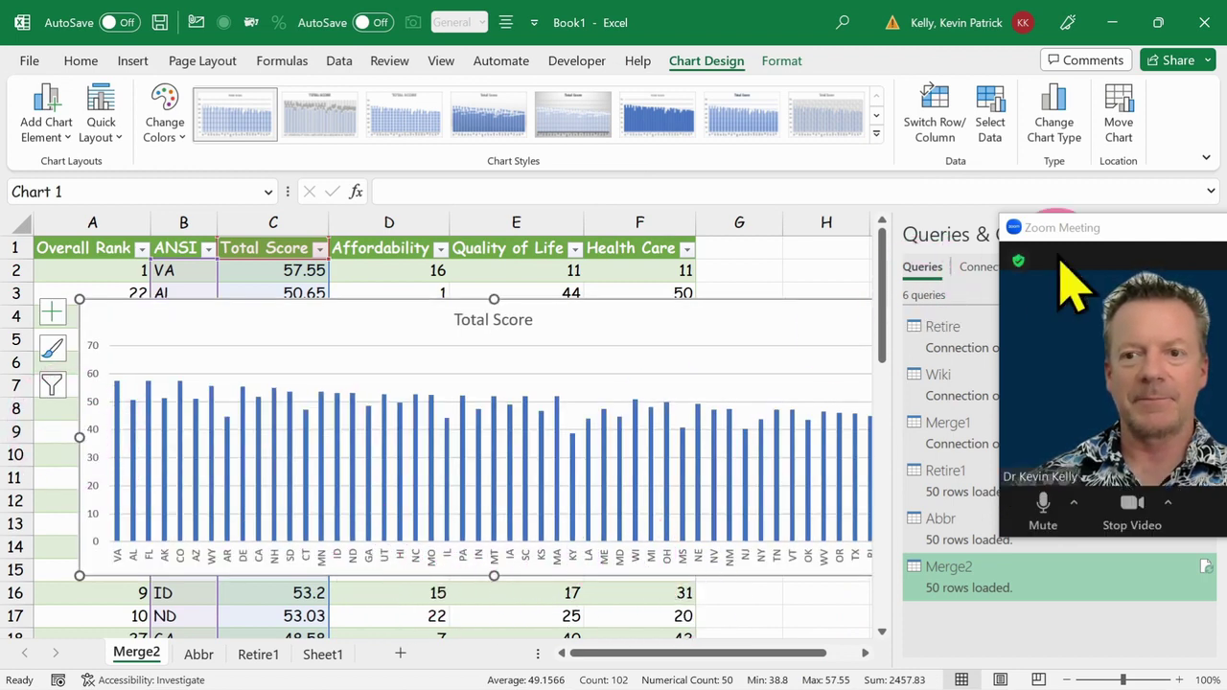
pyautogui.moveTo(1018, 219); pyautogui.dragTo(1043, 258)
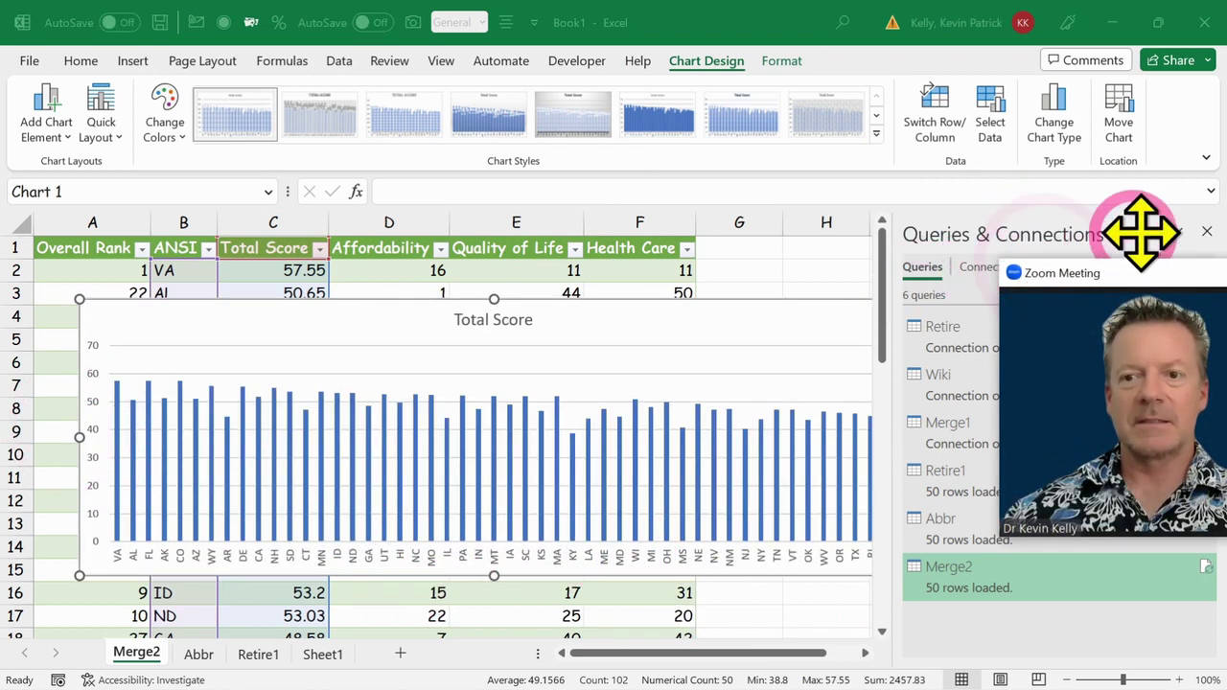
pyautogui.click(1205, 232)
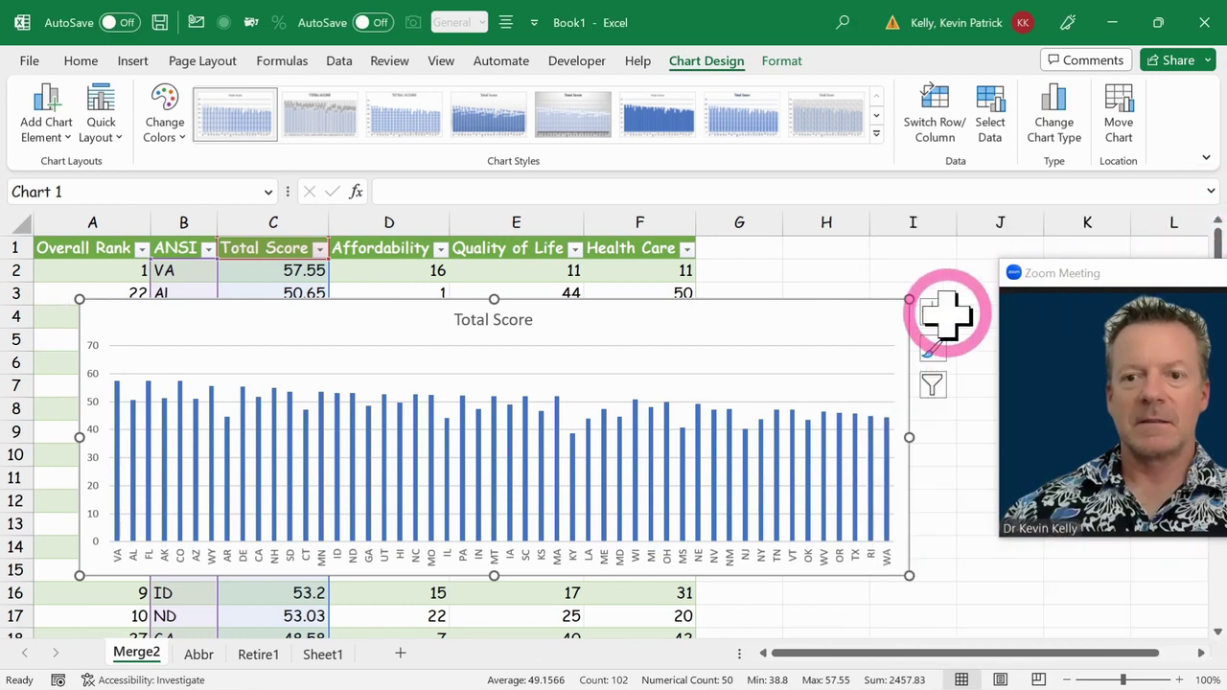
pyautogui.moveTo(909, 437); pyautogui.dragTo(1014, 436)
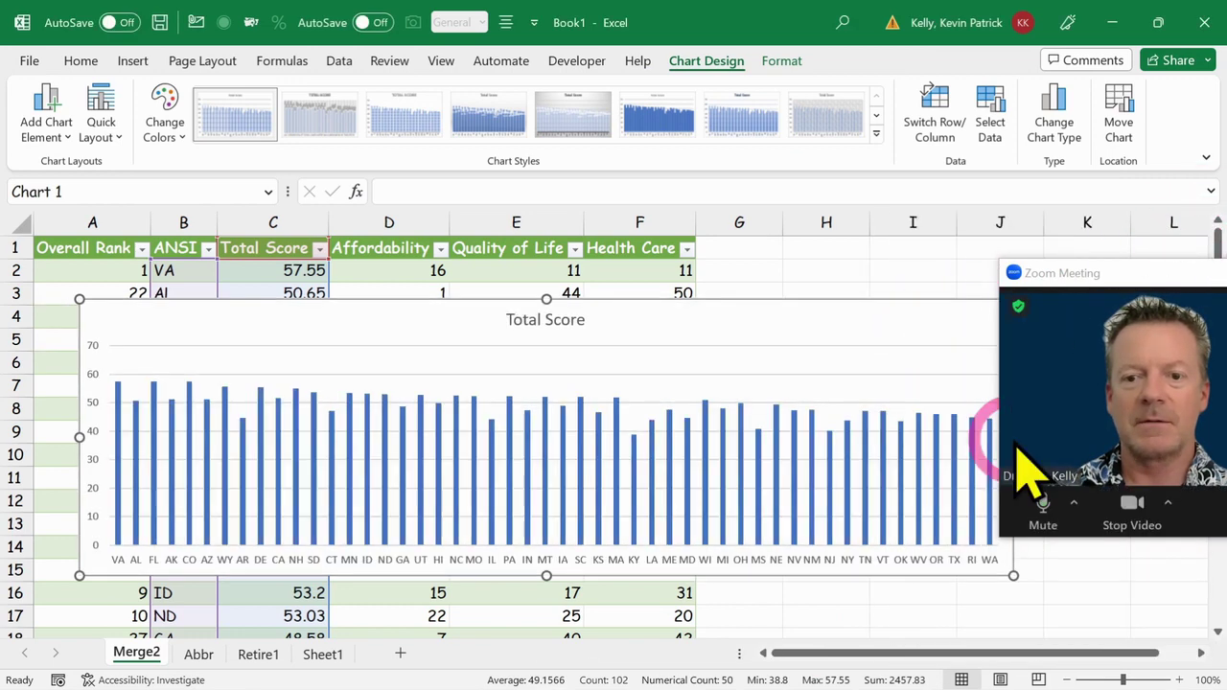
pyautogui.moveTo(76, 444); pyautogui.dragTo(54, 444)
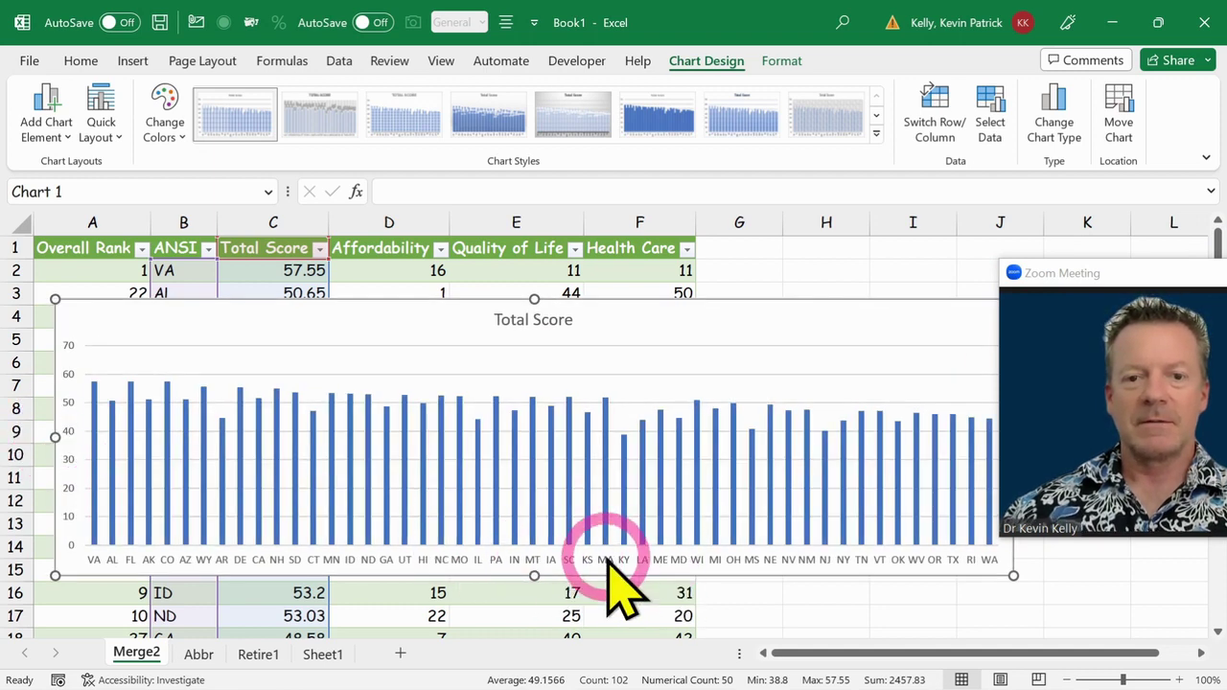
# Step: Sort the table by Total Score, highest first
pyautogui.click(276, 272)
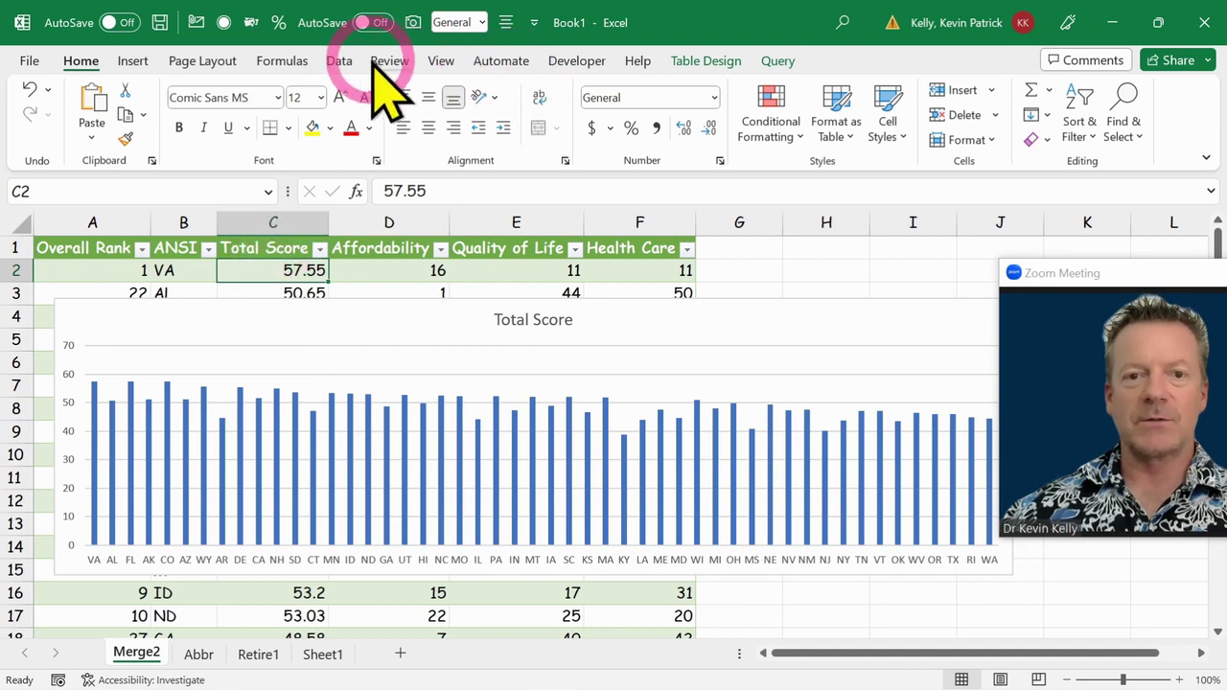
pyautogui.click(339, 60)
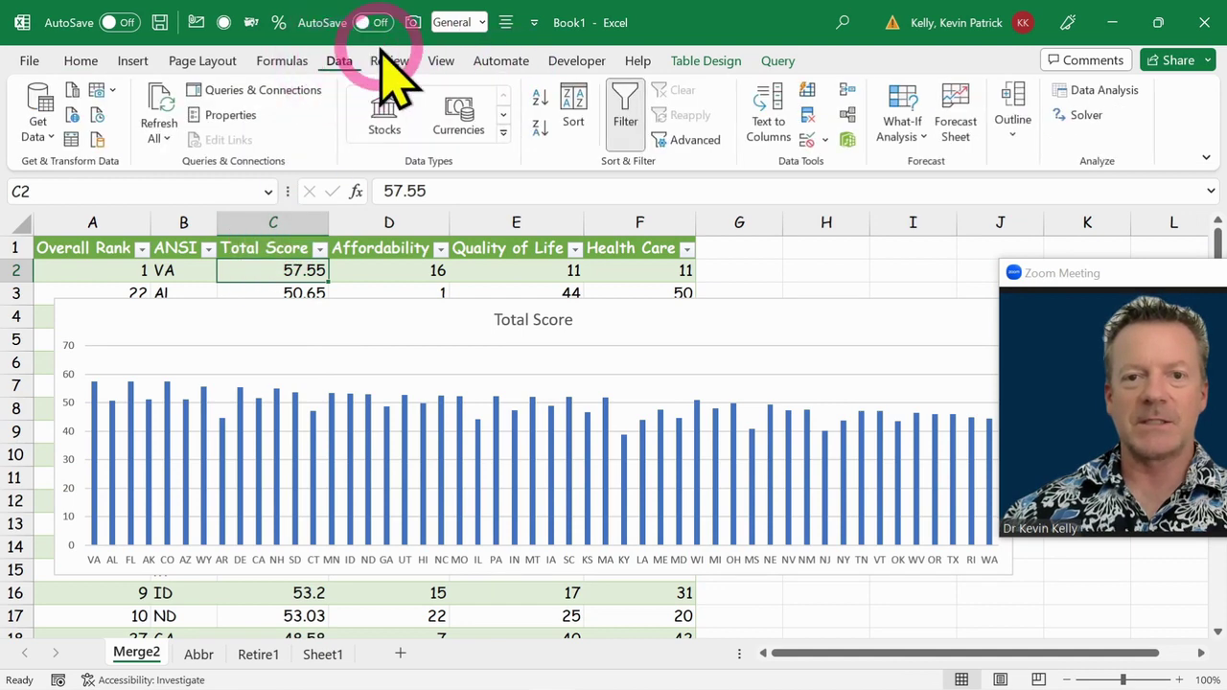
pyautogui.click(539, 127)
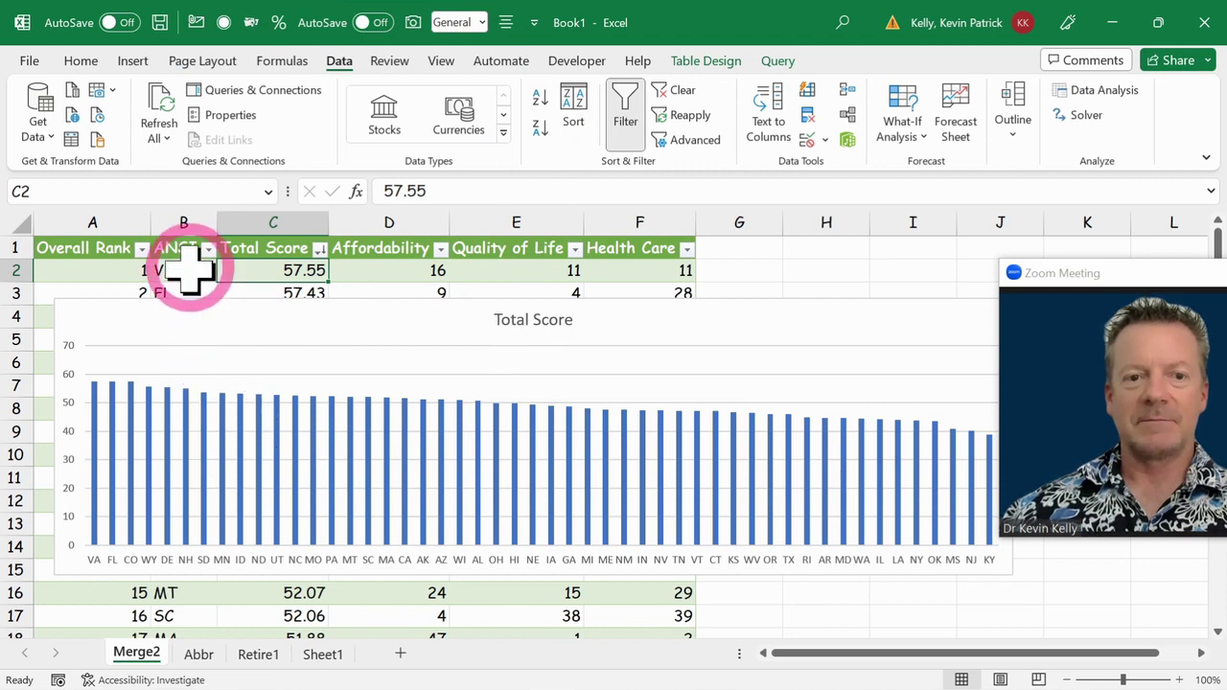
# Step: Point the chart's data at Quality of Life and sort that column highest to lowest
pyautogui.click(193, 331)
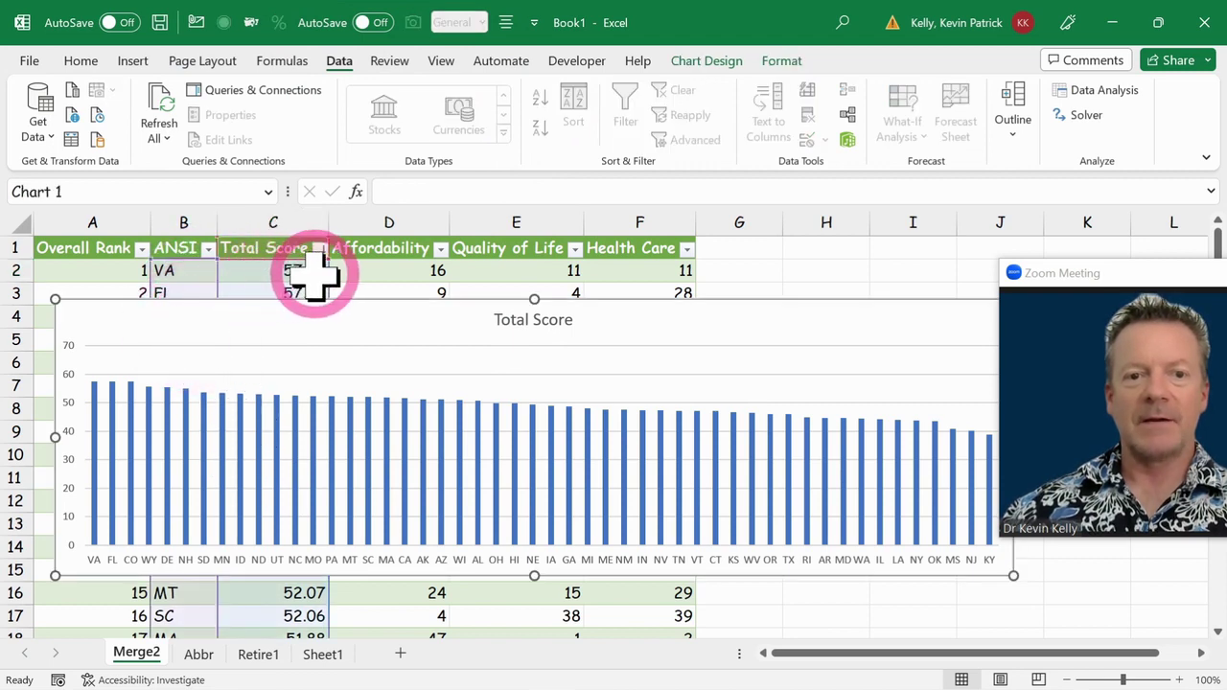
pyautogui.moveTo(331, 280)
pyautogui.mouseDown()
pyautogui.moveTo(367, 282)
pyautogui.moveTo(71, 269)
pyautogui.moveTo(596, 270)
pyautogui.moveTo(527, 284)
pyautogui.moveTo(520, 266)
pyautogui.mouseUp()
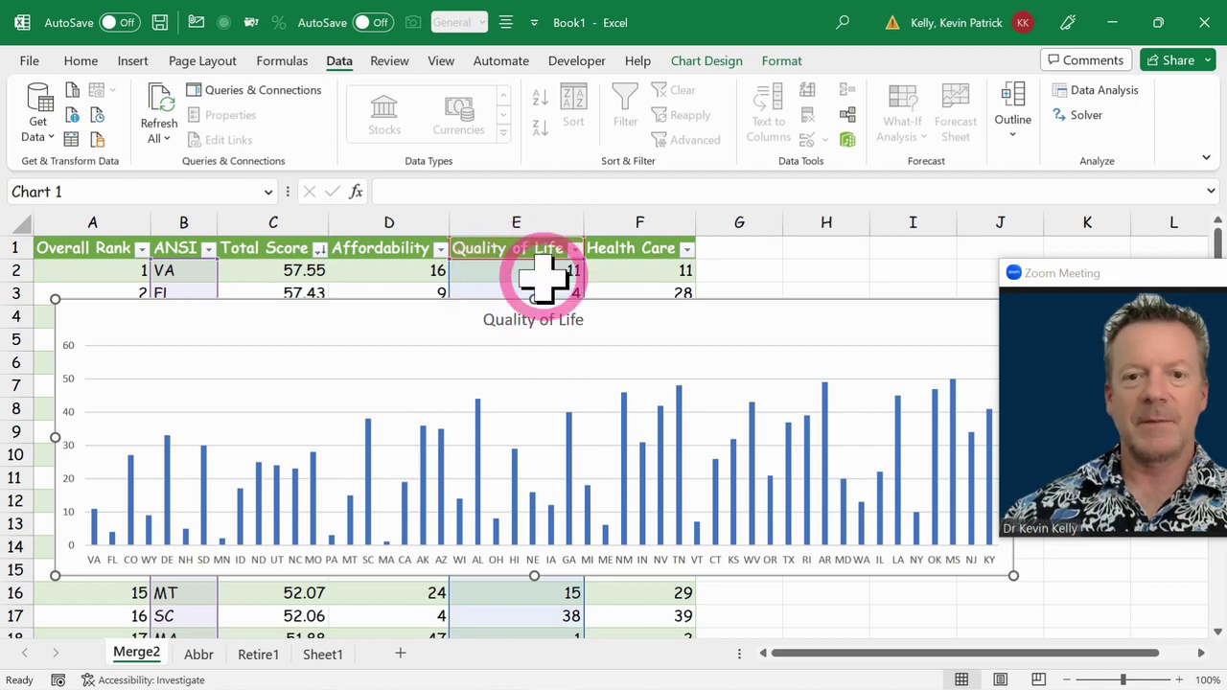
pyautogui.click(518, 264)
pyautogui.click(543, 129)
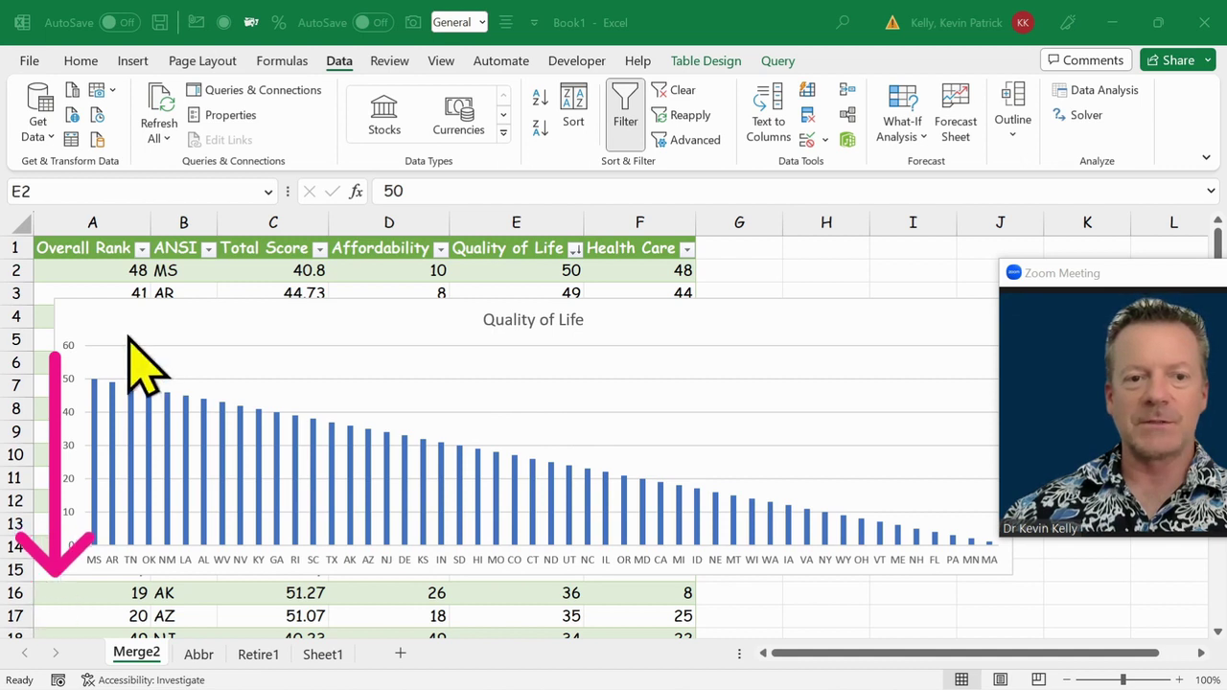
pyautogui.moveTo(144, 336); pyautogui.dragTo(925, 368)
pyautogui.moveTo(137, 356); pyautogui.dragTo(883, 510)
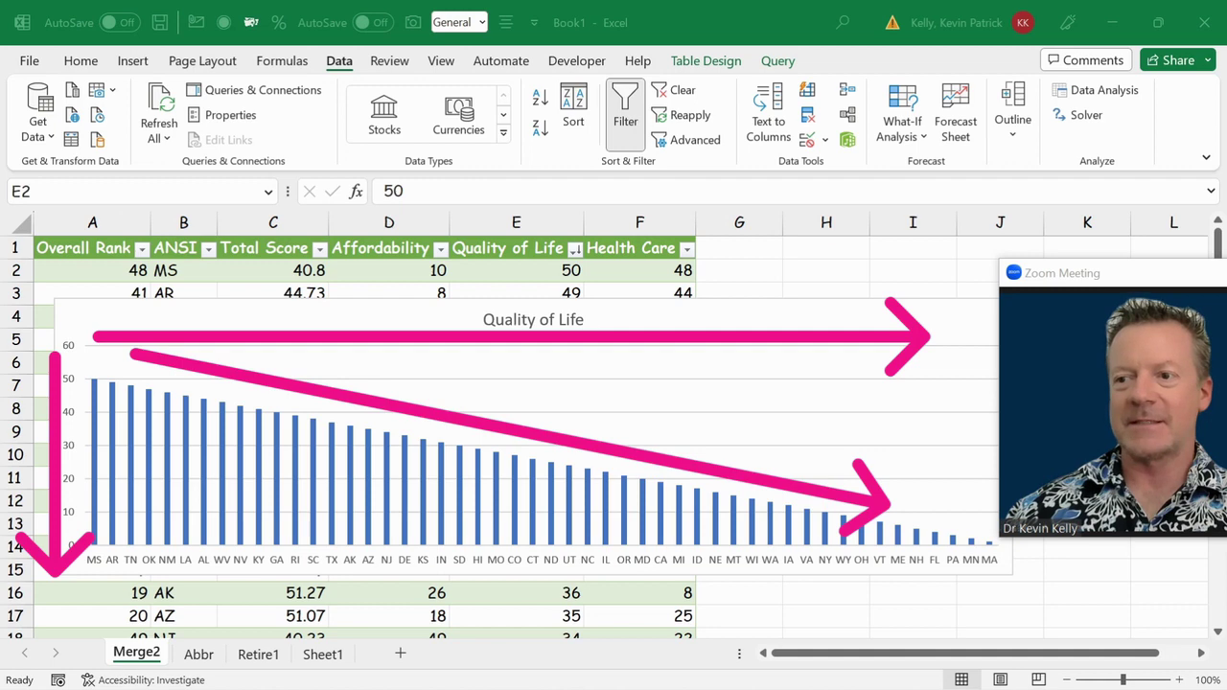
pyautogui.press('Escape')
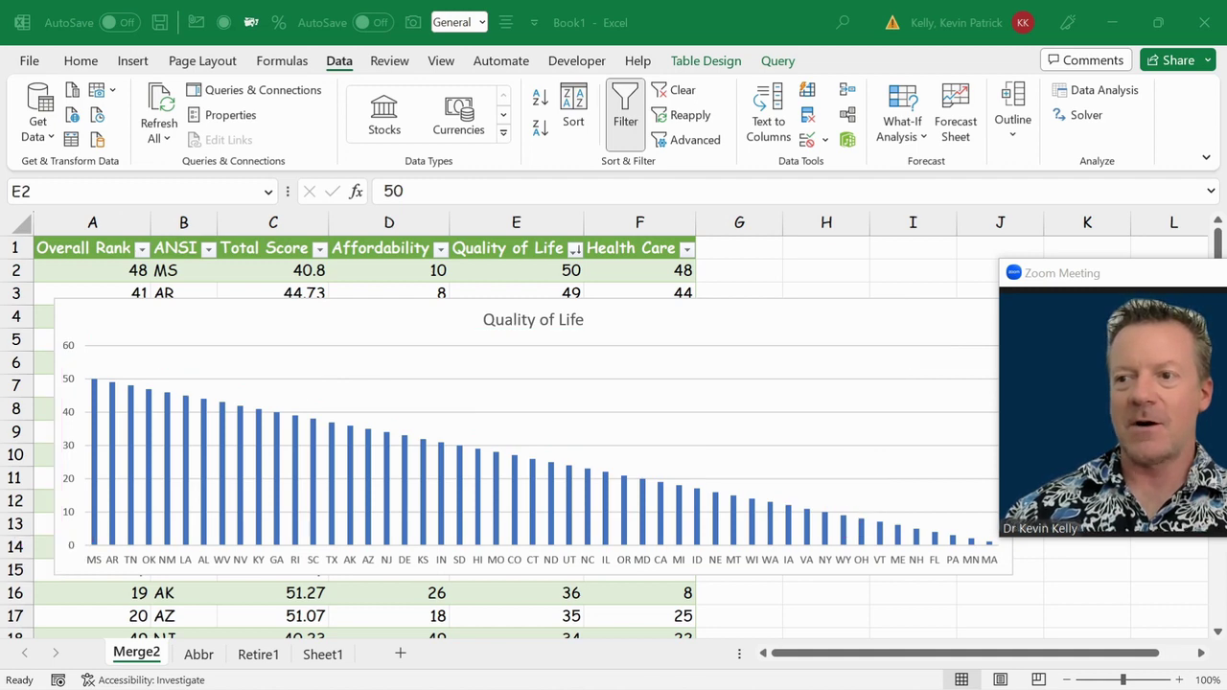
pyautogui.click(37, 129)
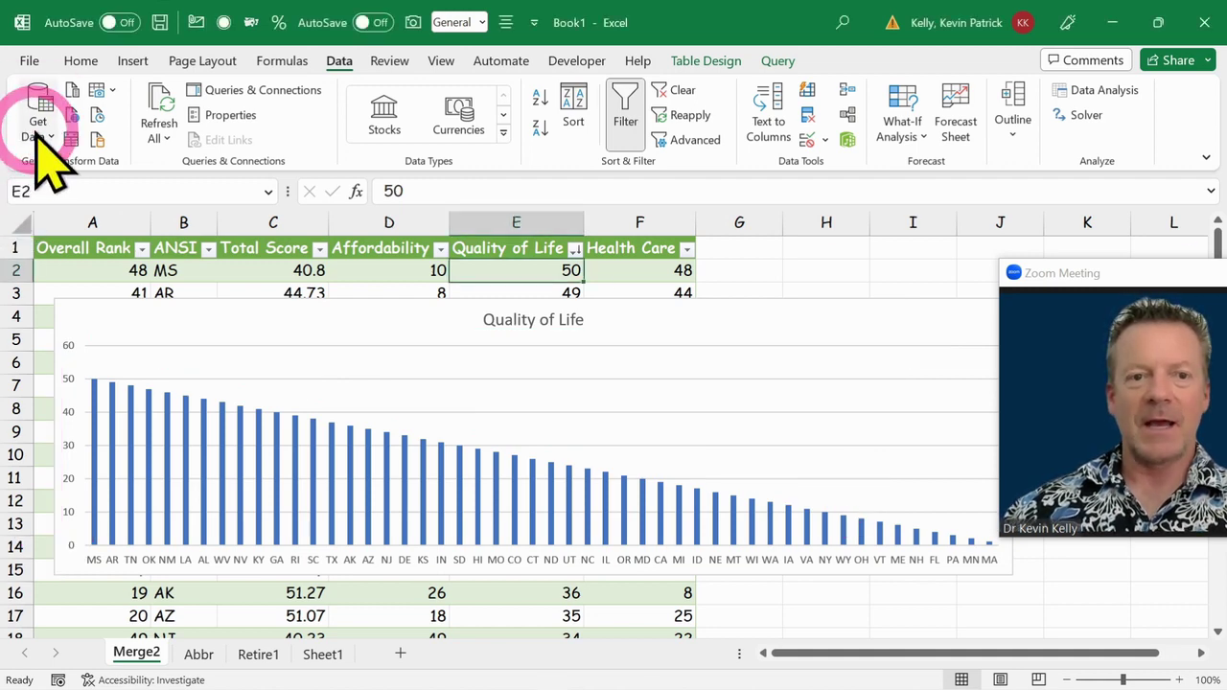
pyautogui.moveTo(199, 173)
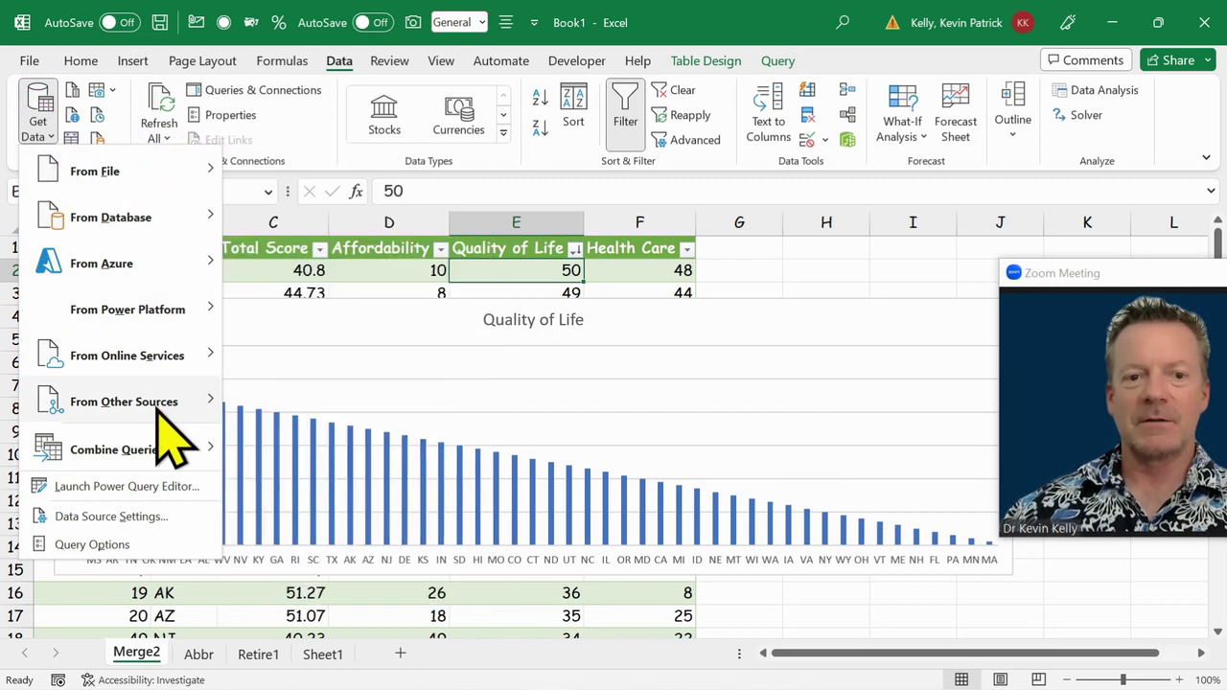
pyautogui.moveTo(157, 406)
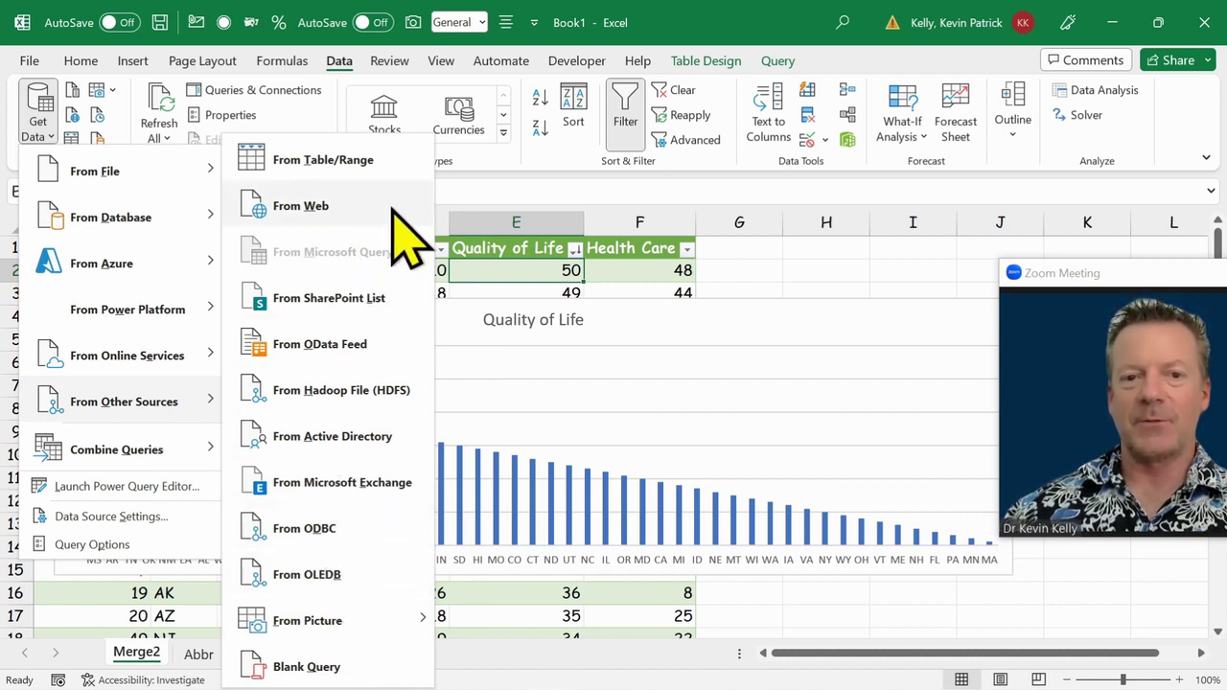
pyautogui.click(442, 216)
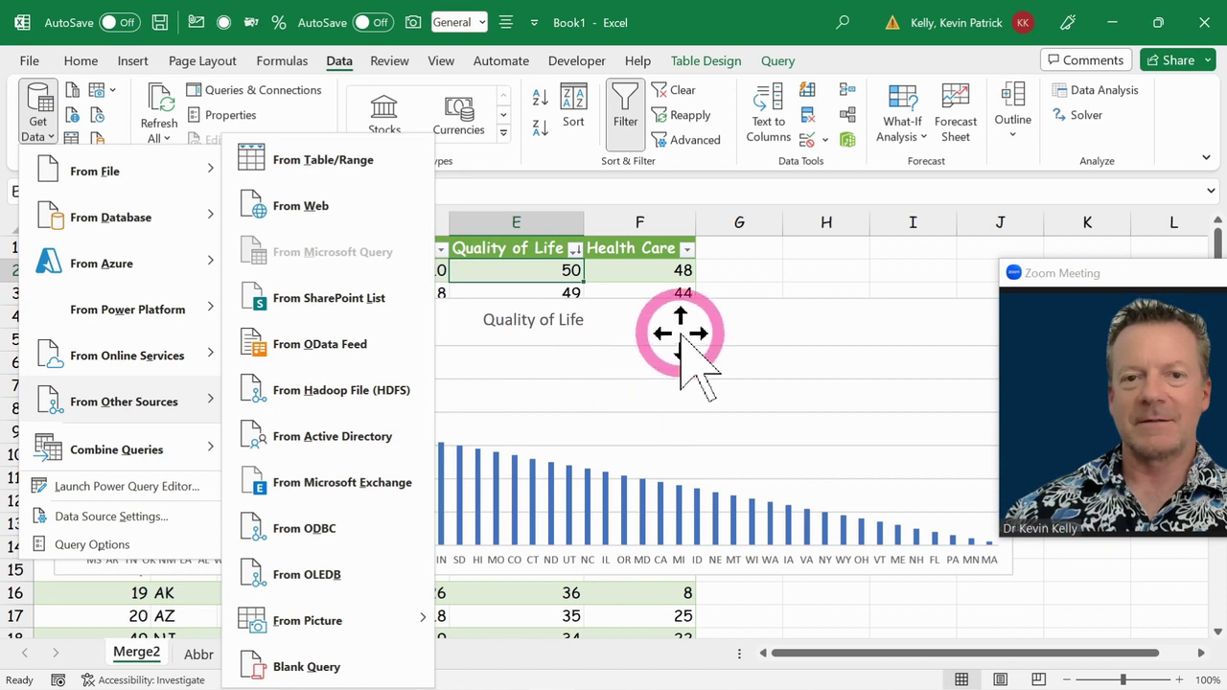
pyautogui.click(778, 271)
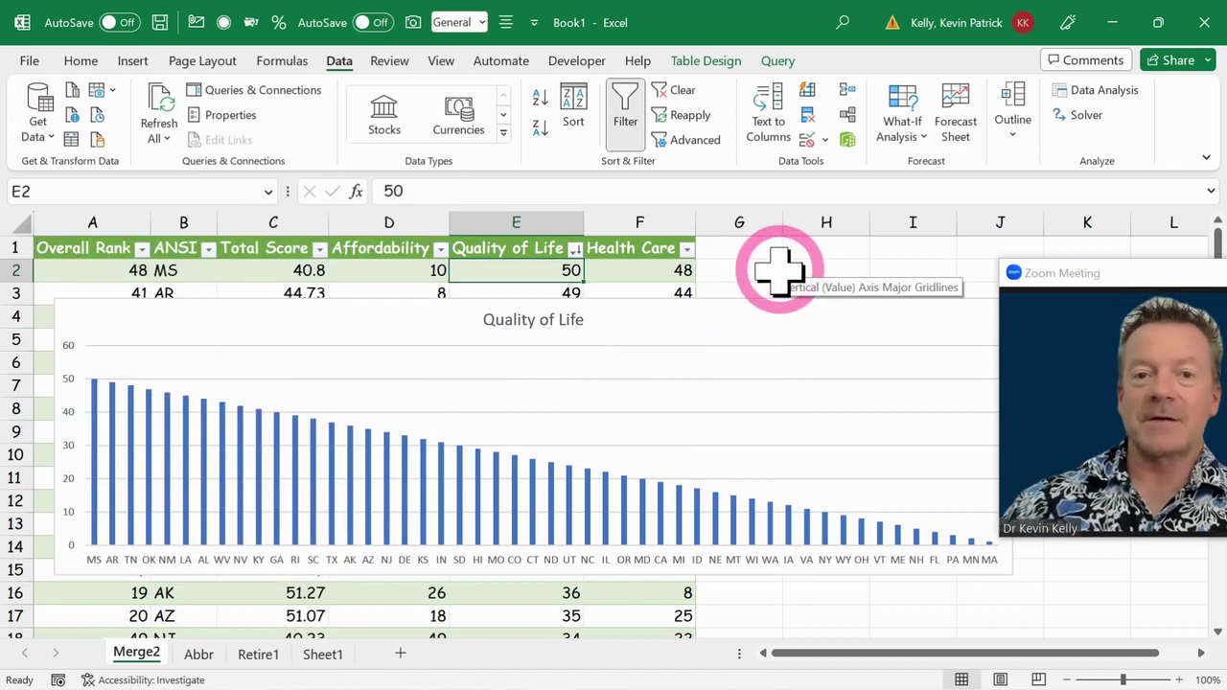